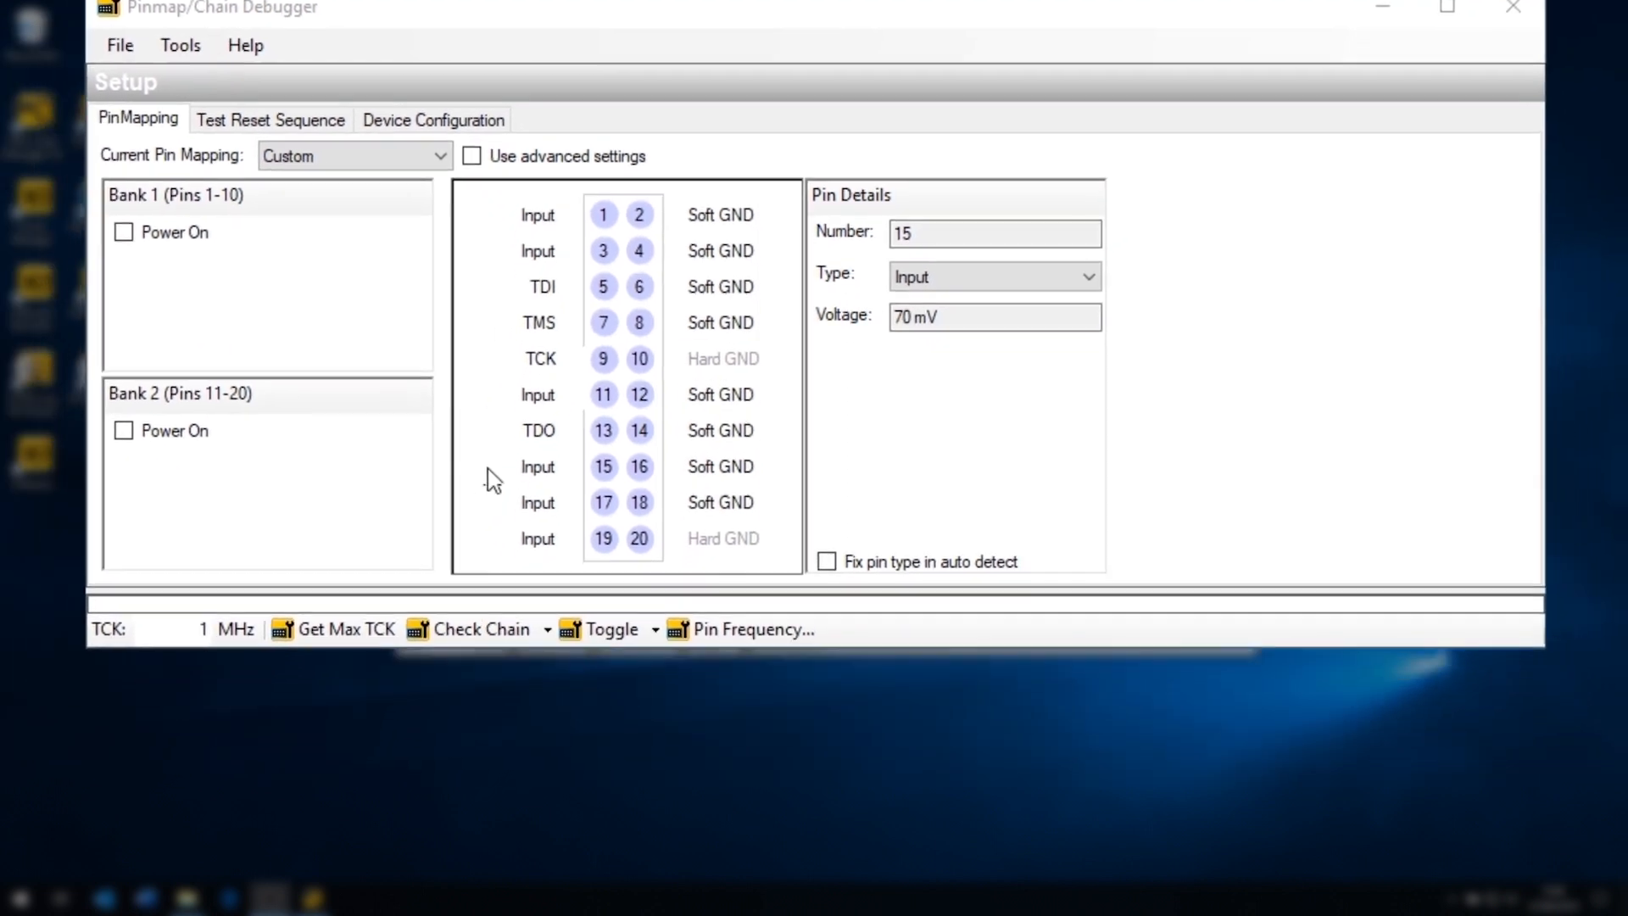
Set pin 15 to type PIO and name it nTRST
right_click(450, 574)
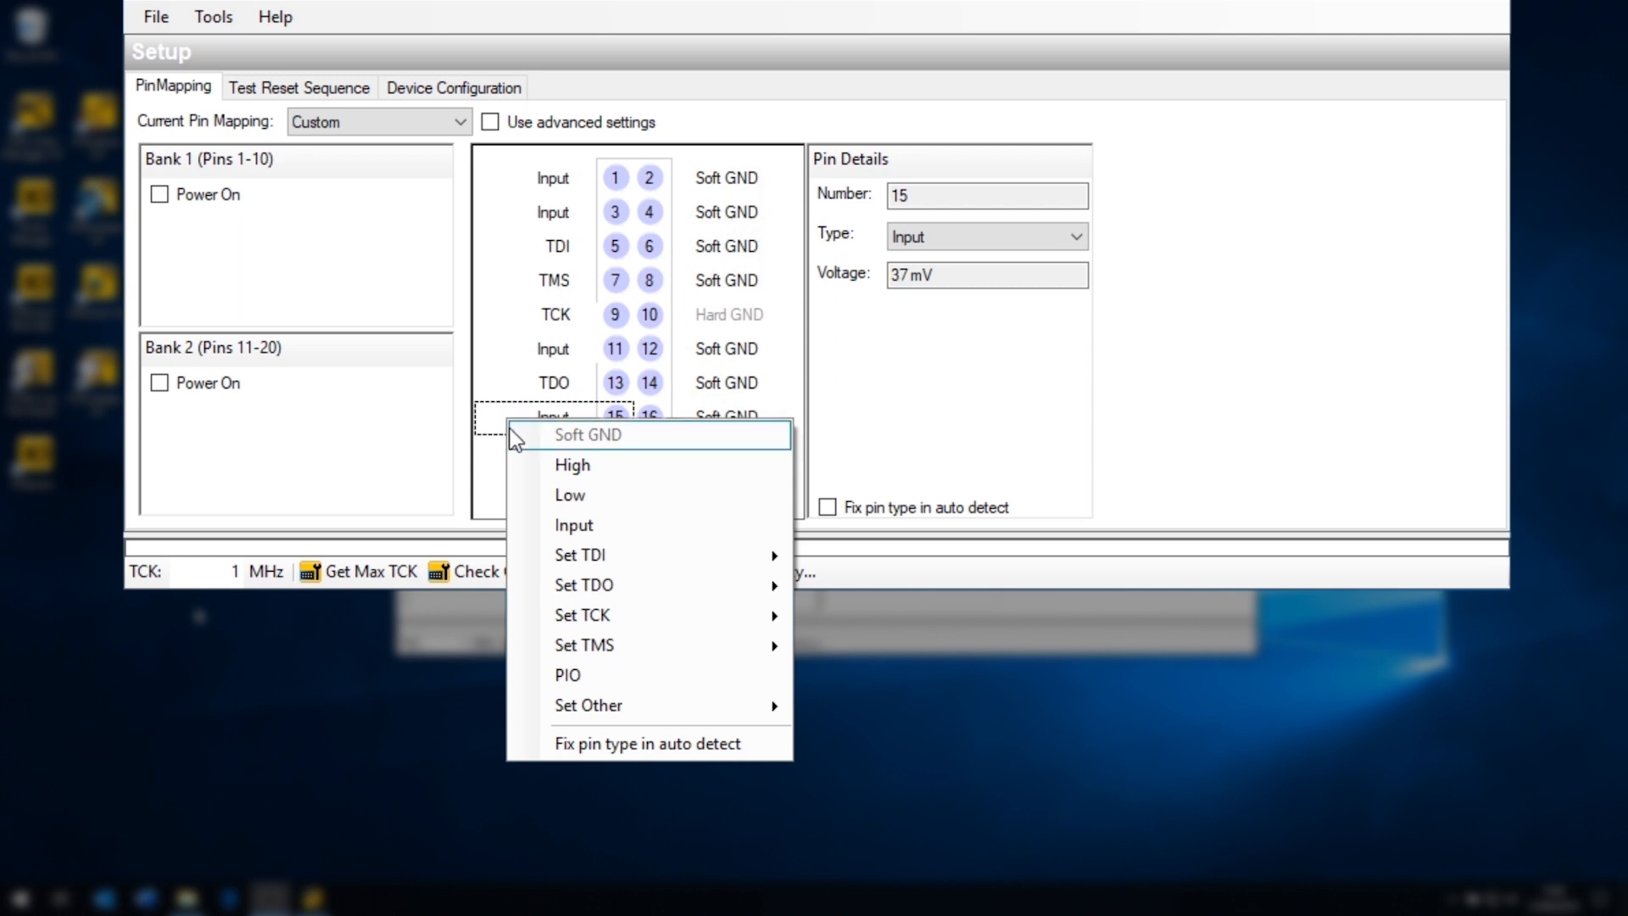
left_click(568, 675)
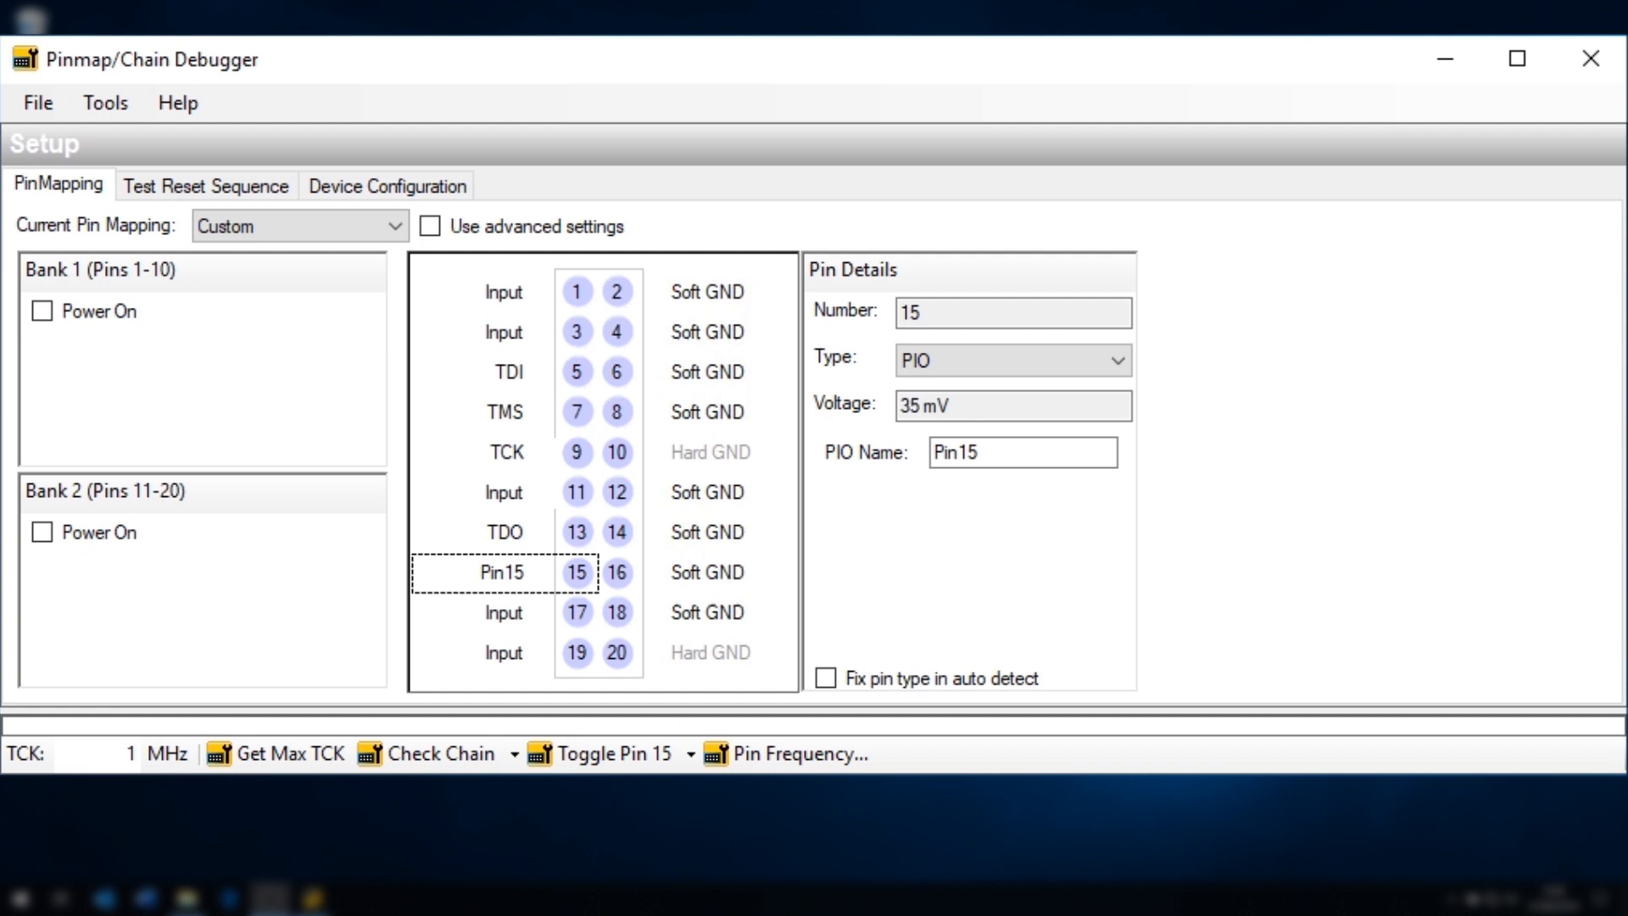
left_click(1091, 454)
key("BackSpace")
key("BackSpace")
key("BackSpace")
key("BackSpace")
key("BackSpace")
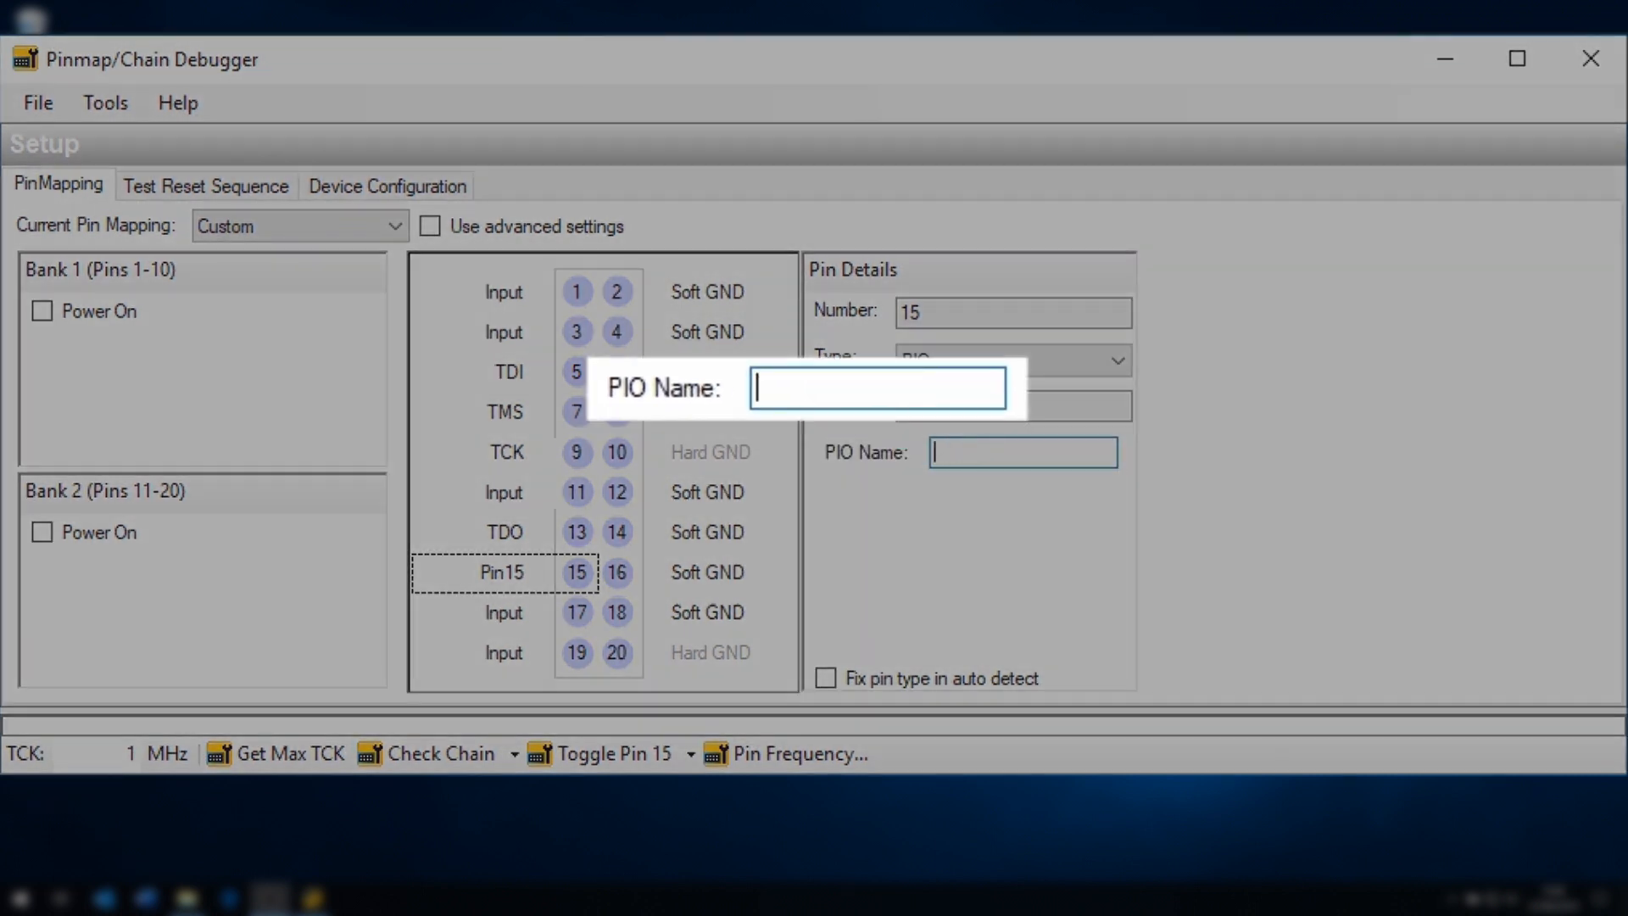
type("nTRST")
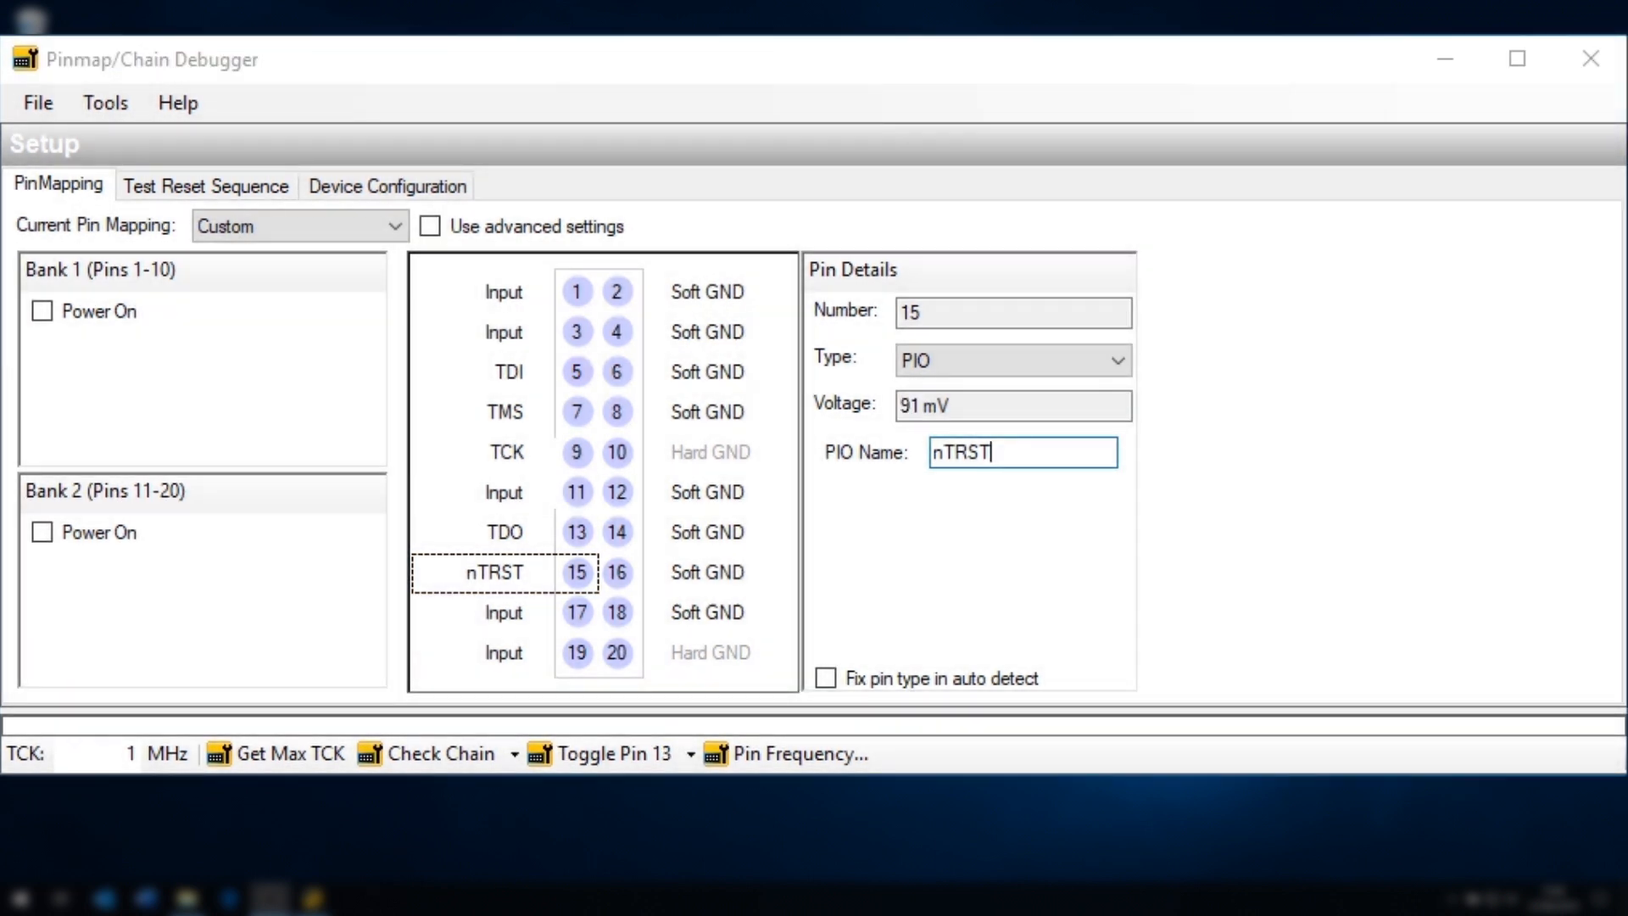
Create a new test reset sequence named "Reset Sequence"
left_click(271, 195)
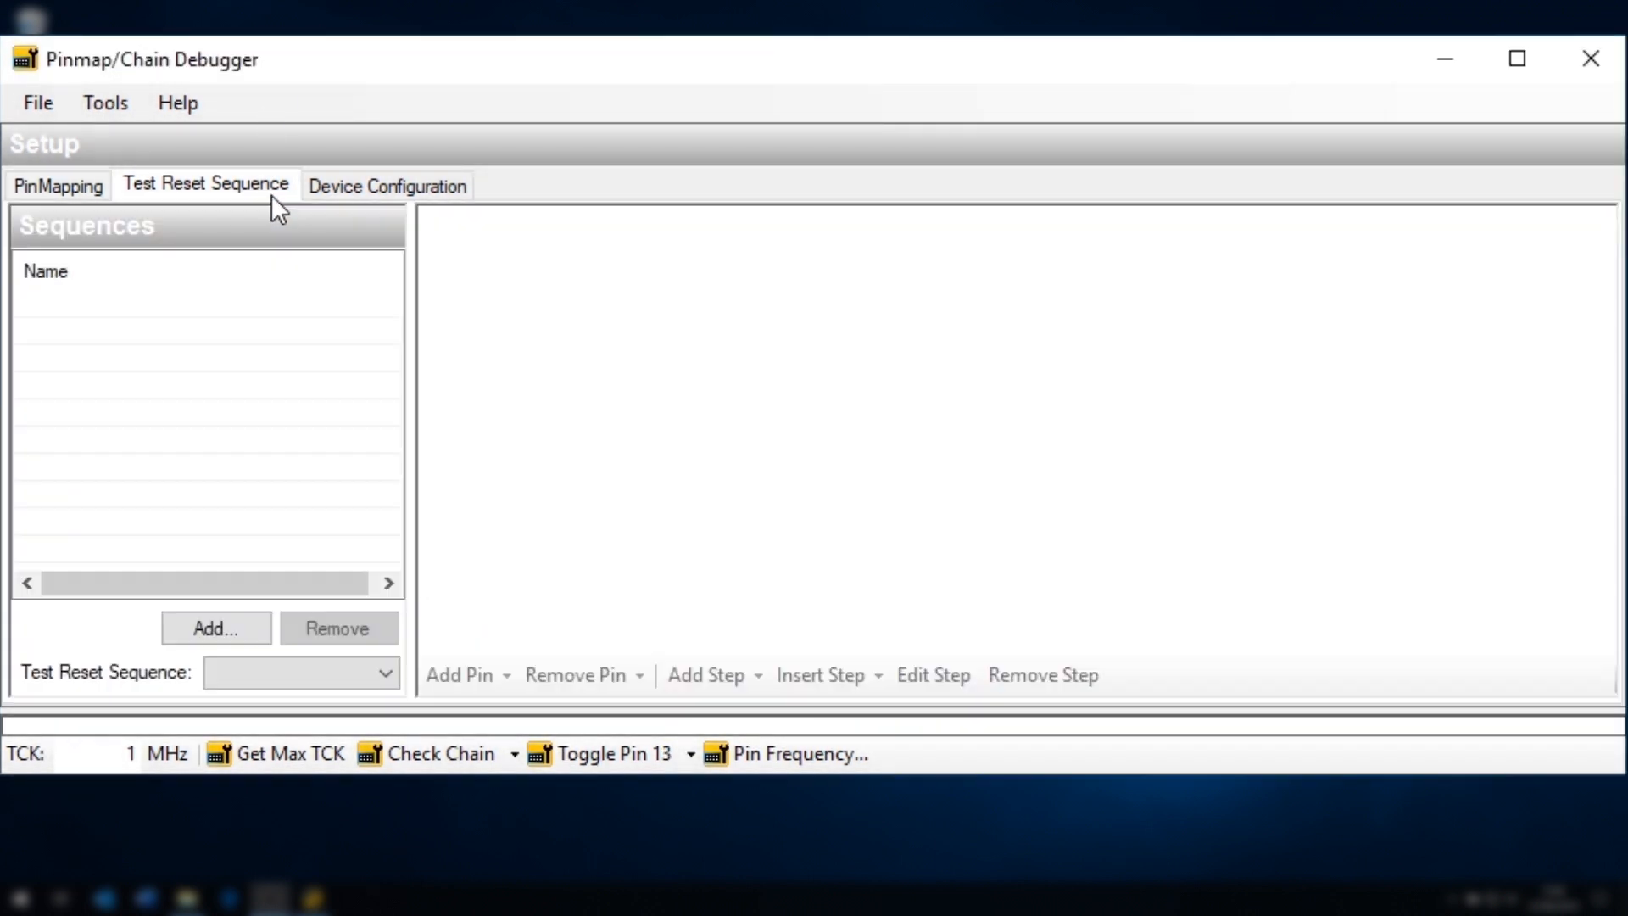
left_click(261, 629)
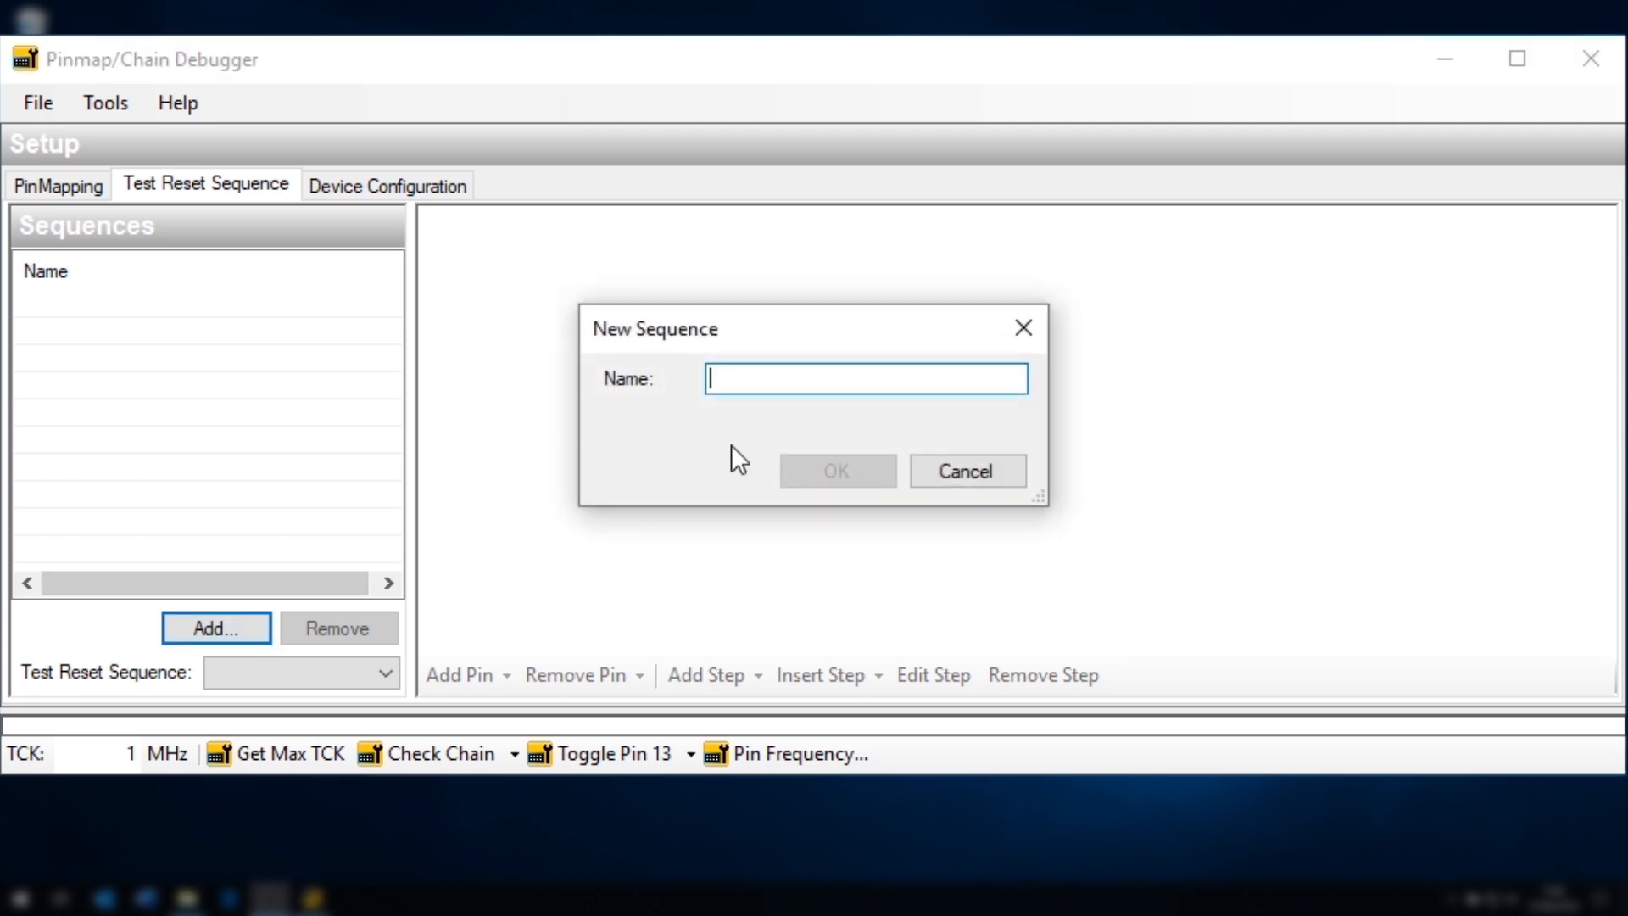
type("Reset Sequence")
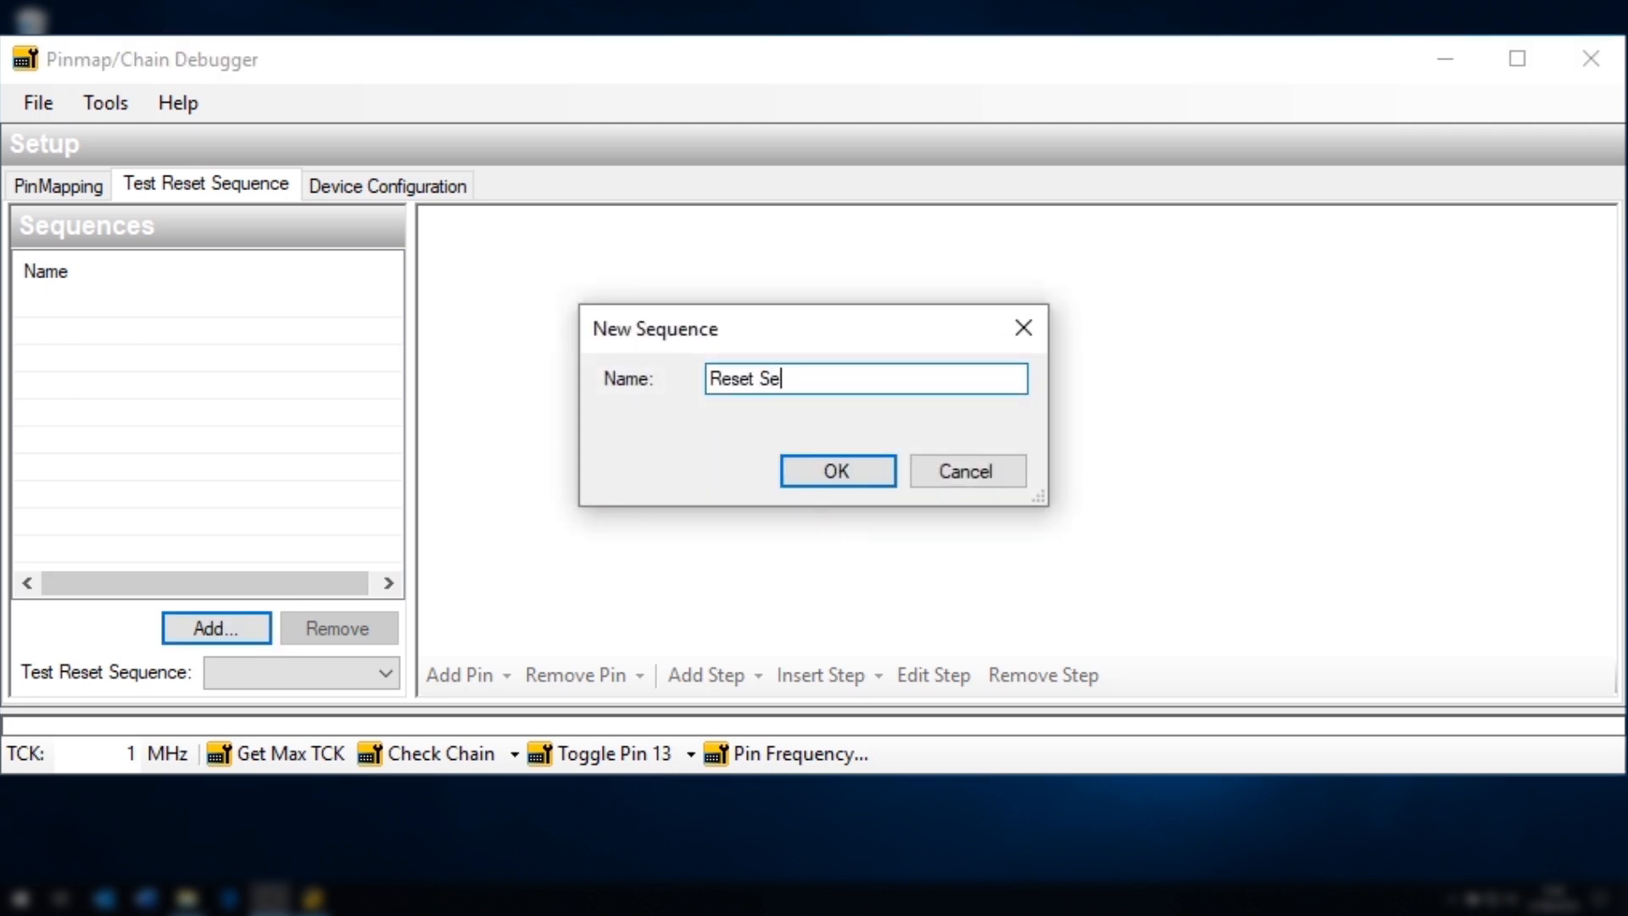
left_click(809, 474)
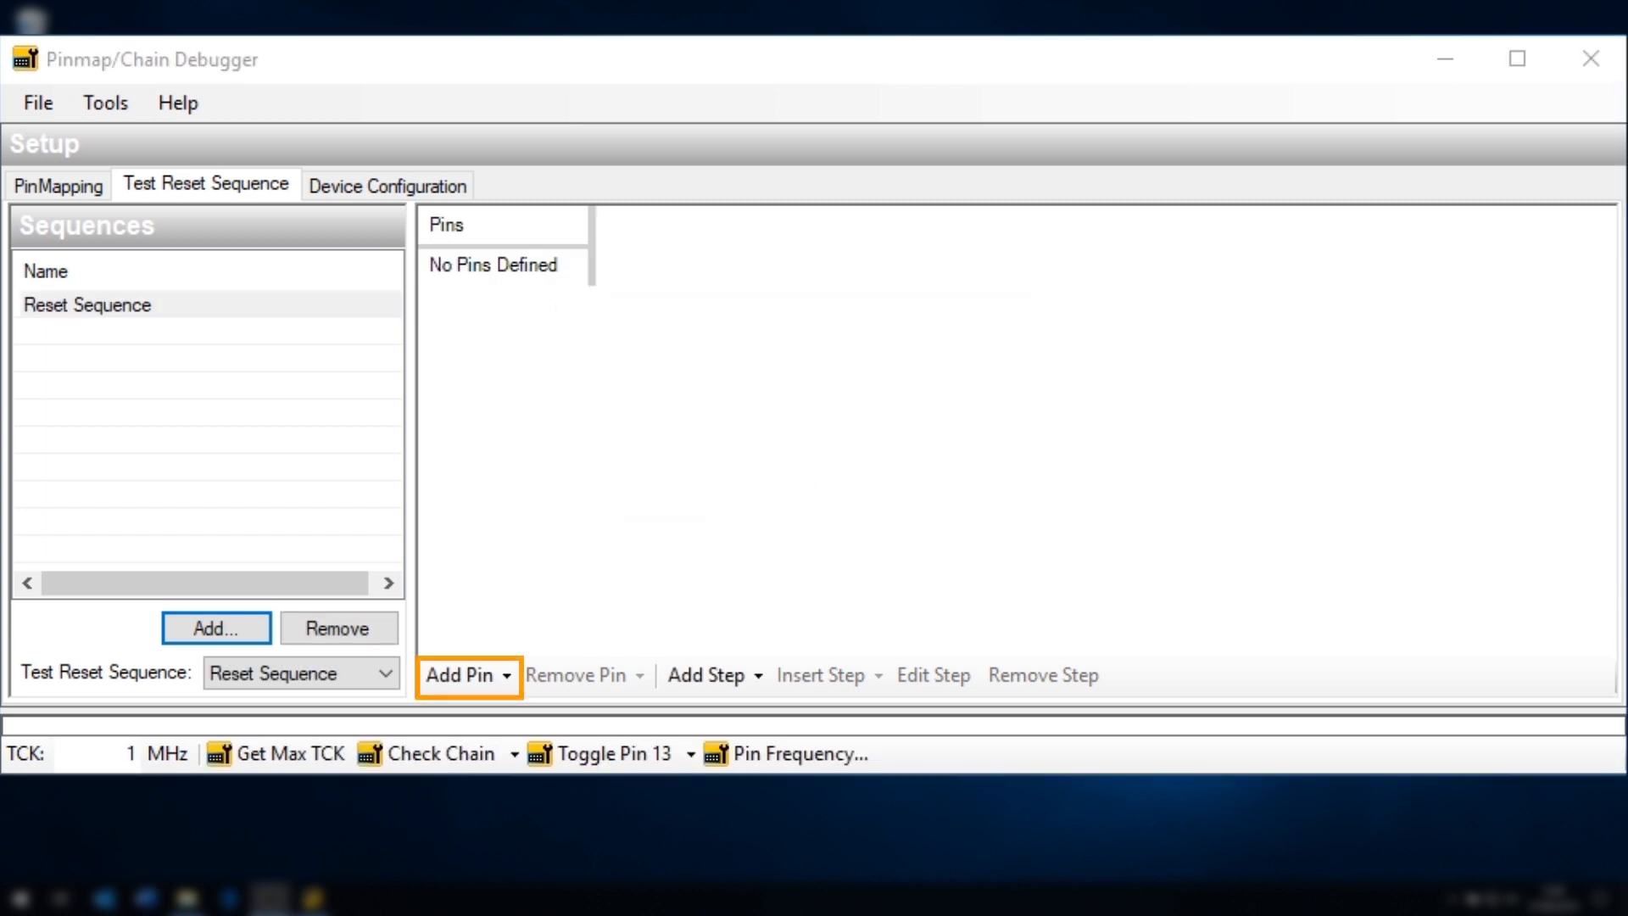
Add the pins nTRST, TCK and TMS to the reset sequence
left_click(506, 674)
left_click(529, 546)
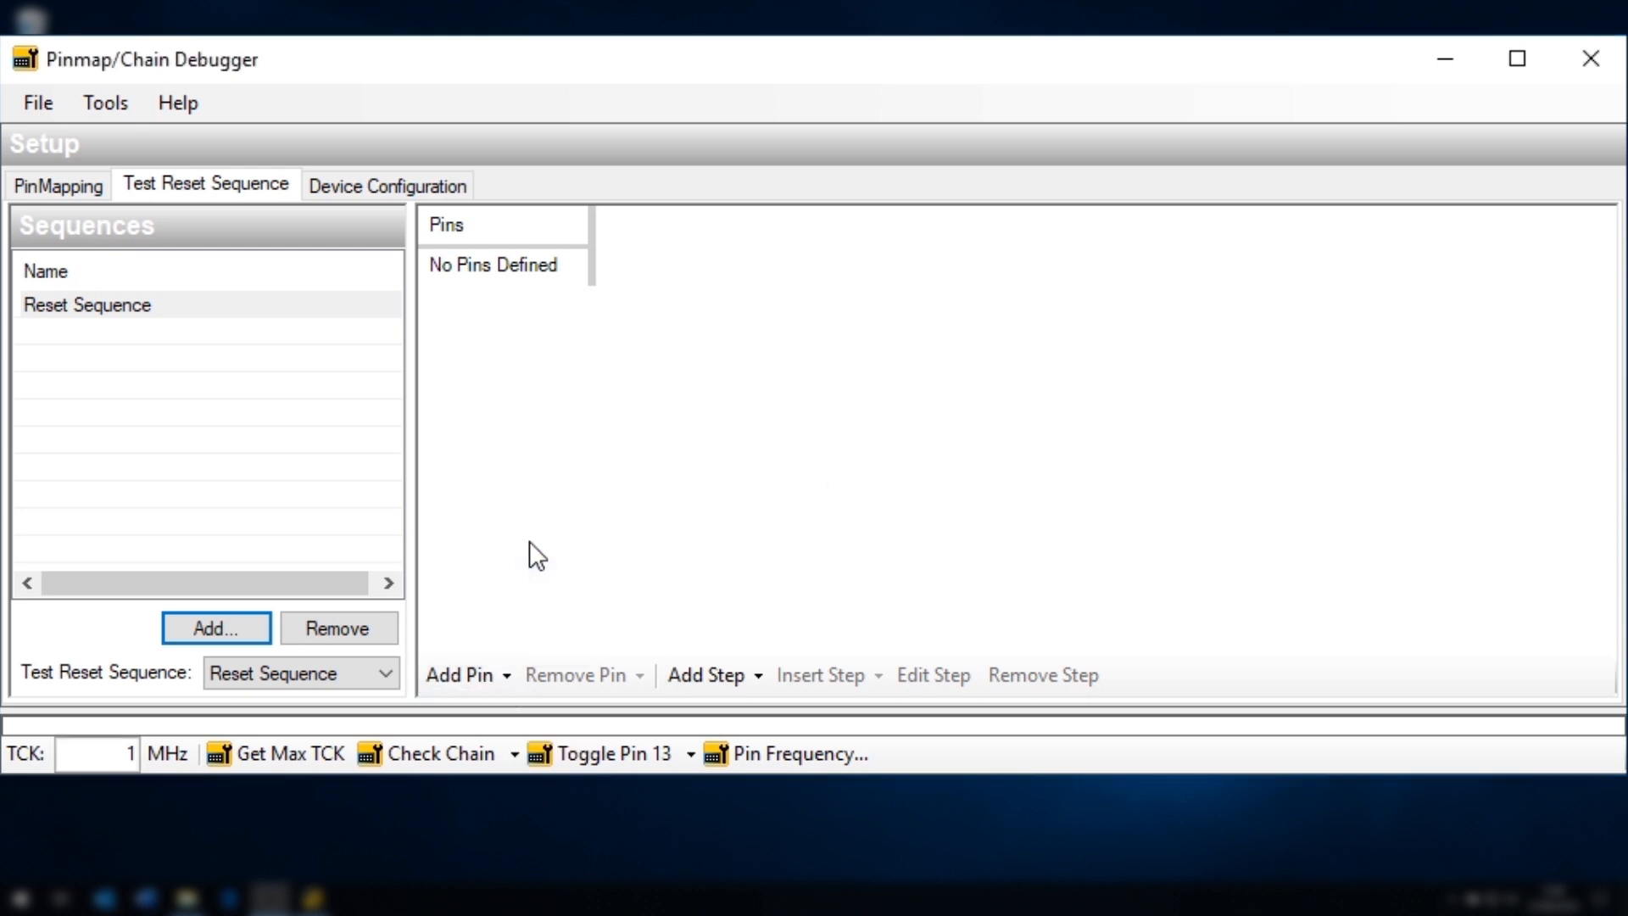
left_click(507, 675)
left_click(519, 568)
left_click(509, 671)
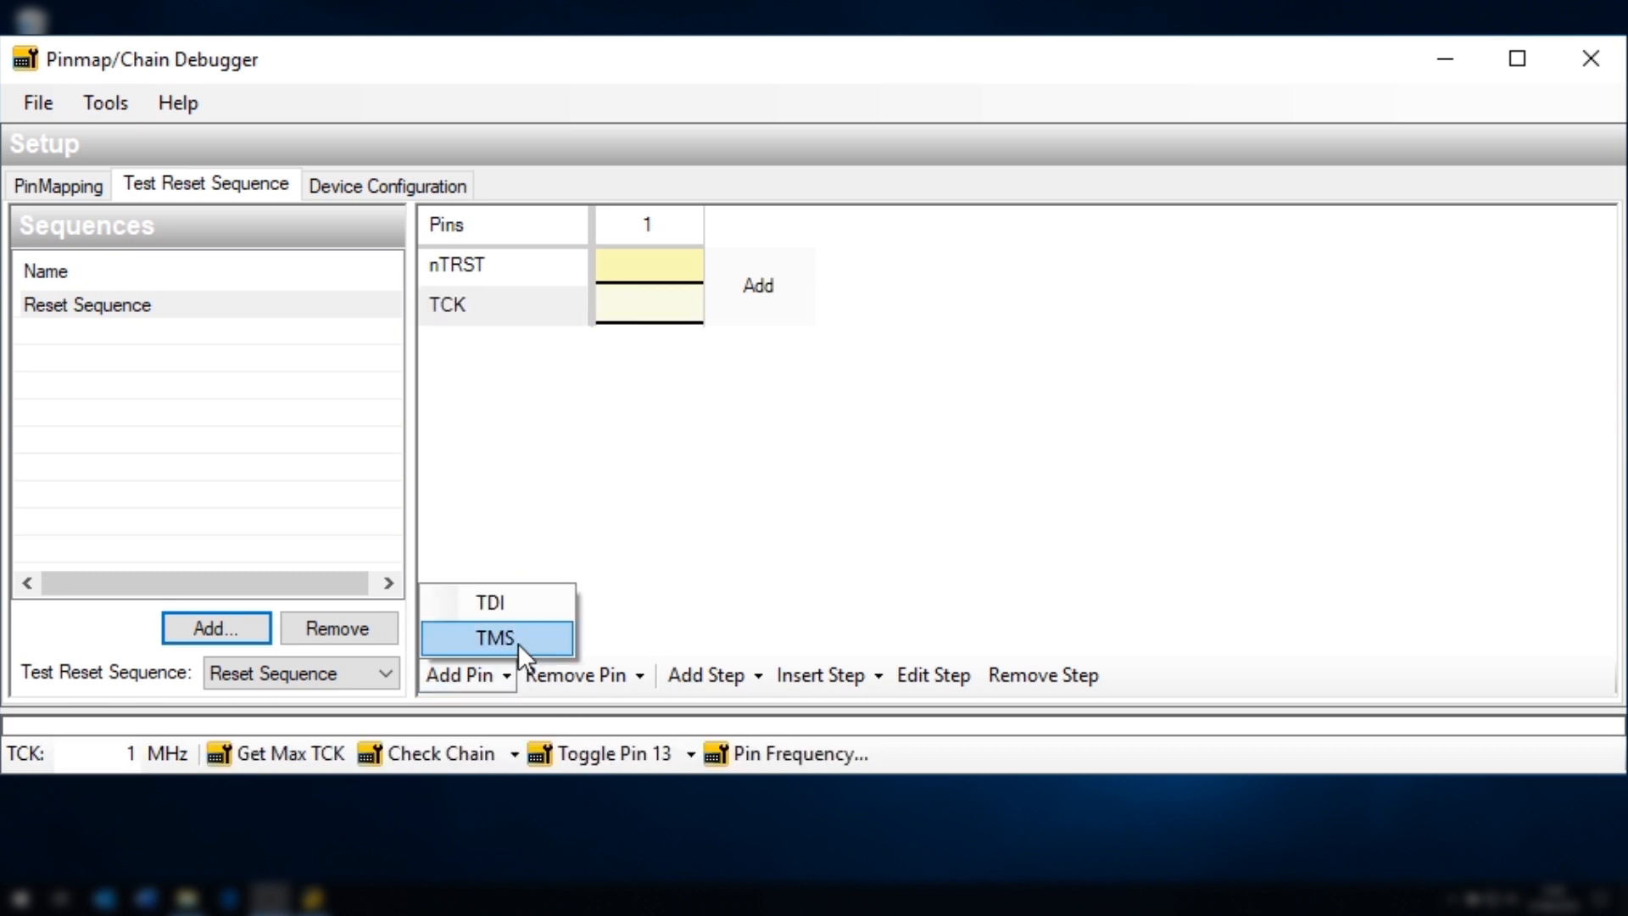
left_click(517, 641)
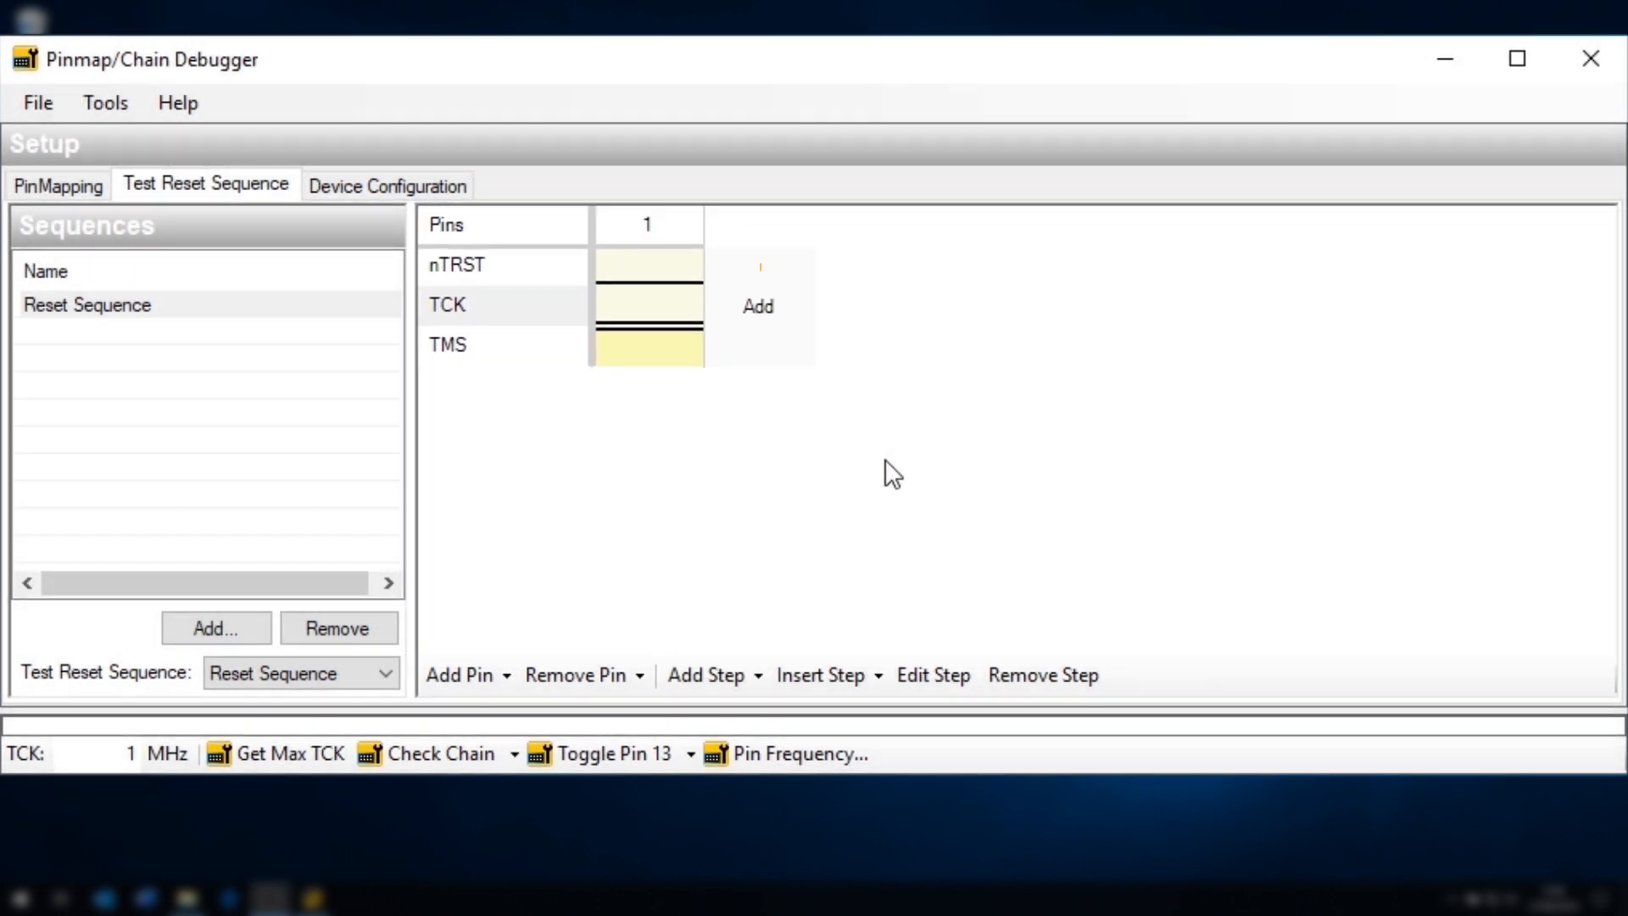
Add three more steps to the reset sequence, extending it to step 4
left_click(760, 305)
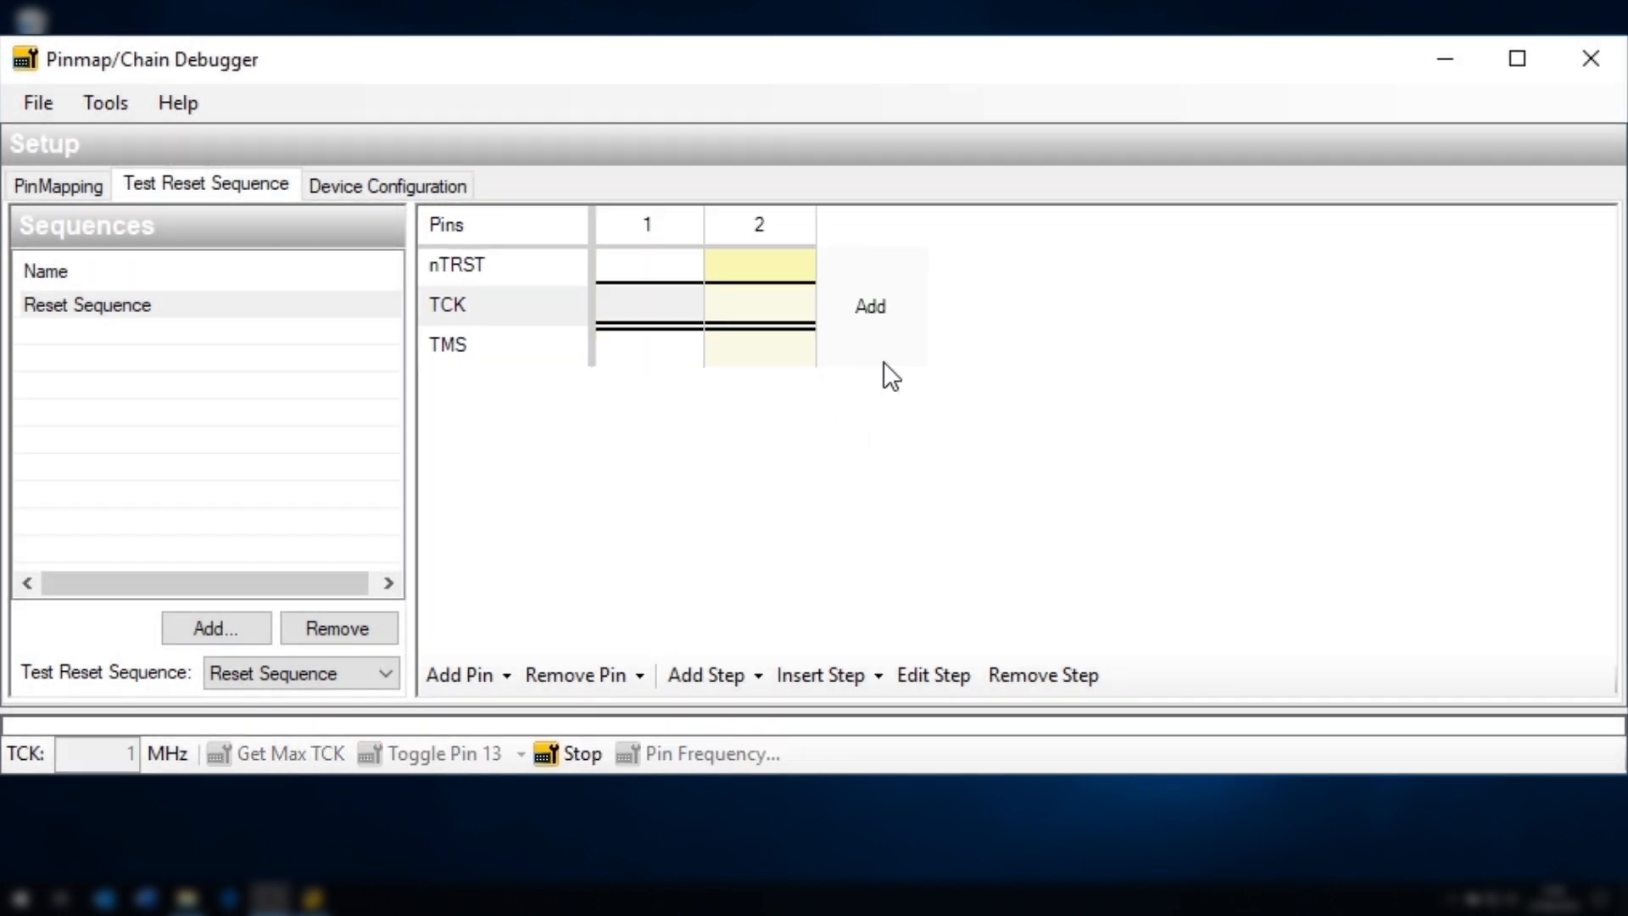
left_click(884, 361)
left_click(1004, 357)
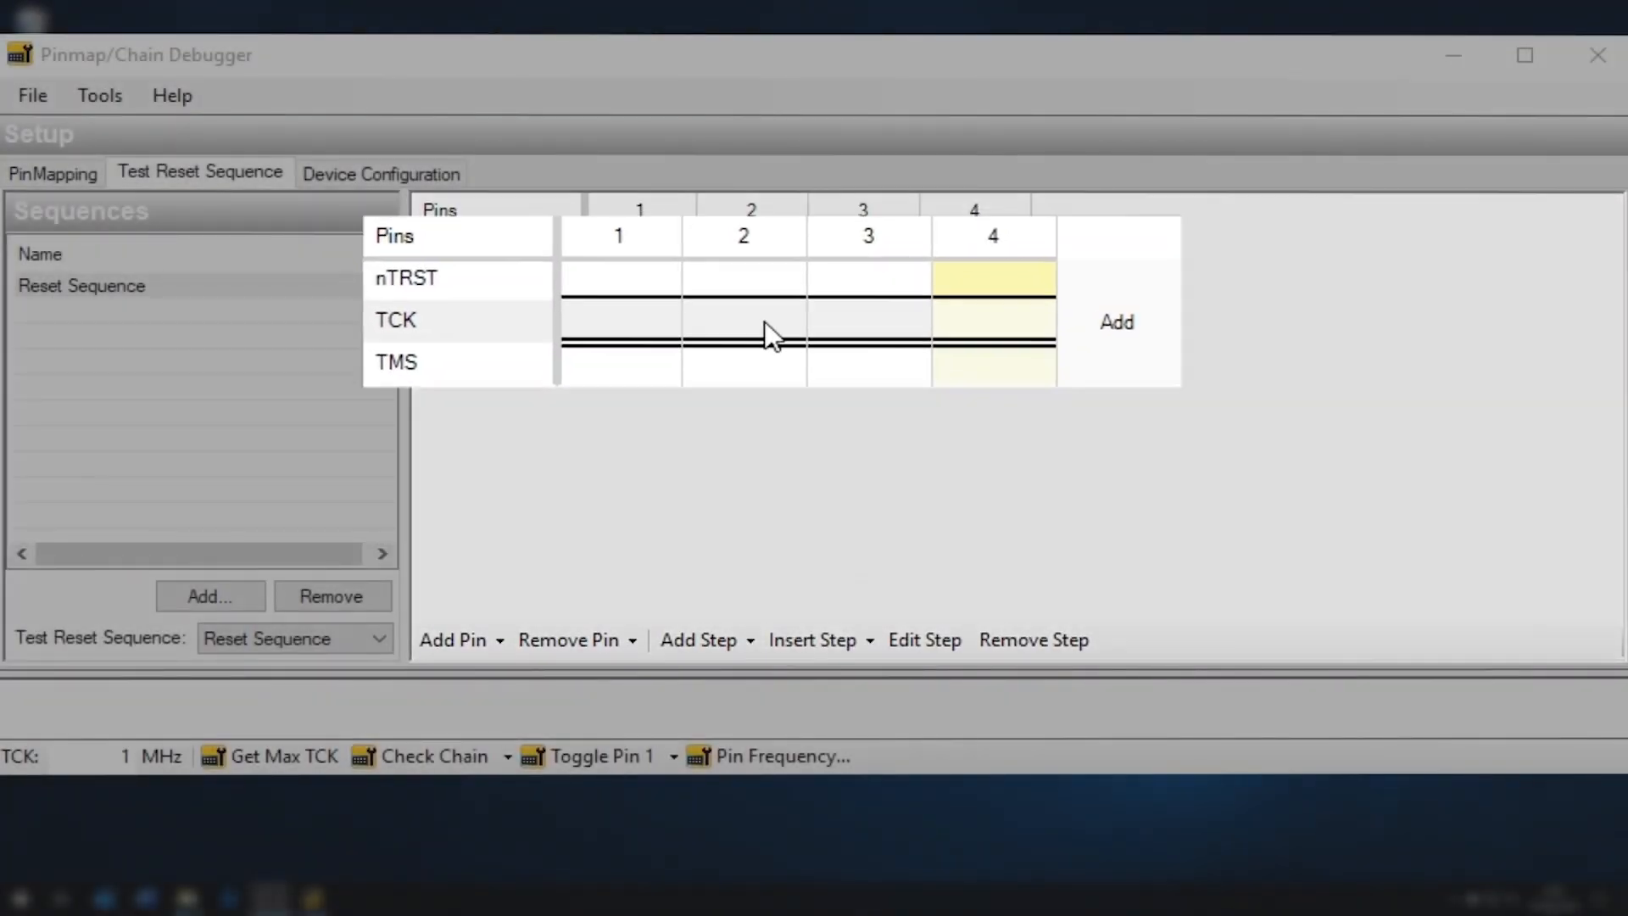
Set TCK high in step 2 only, and drive nTRST high from step 4
left_click(770, 287)
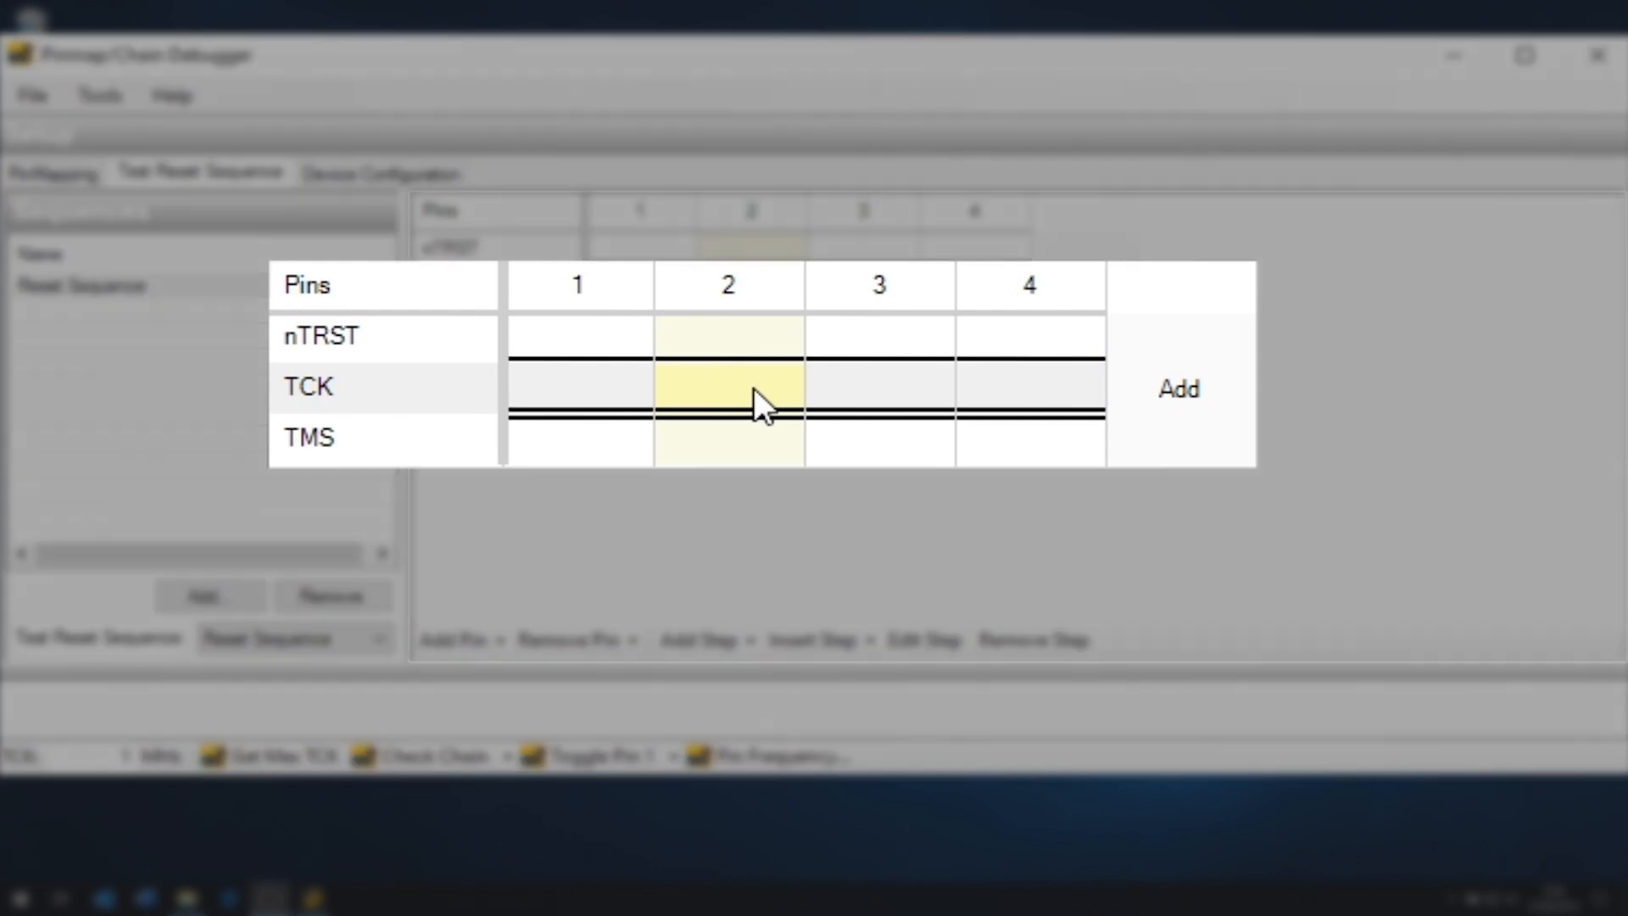
left_click(755, 390)
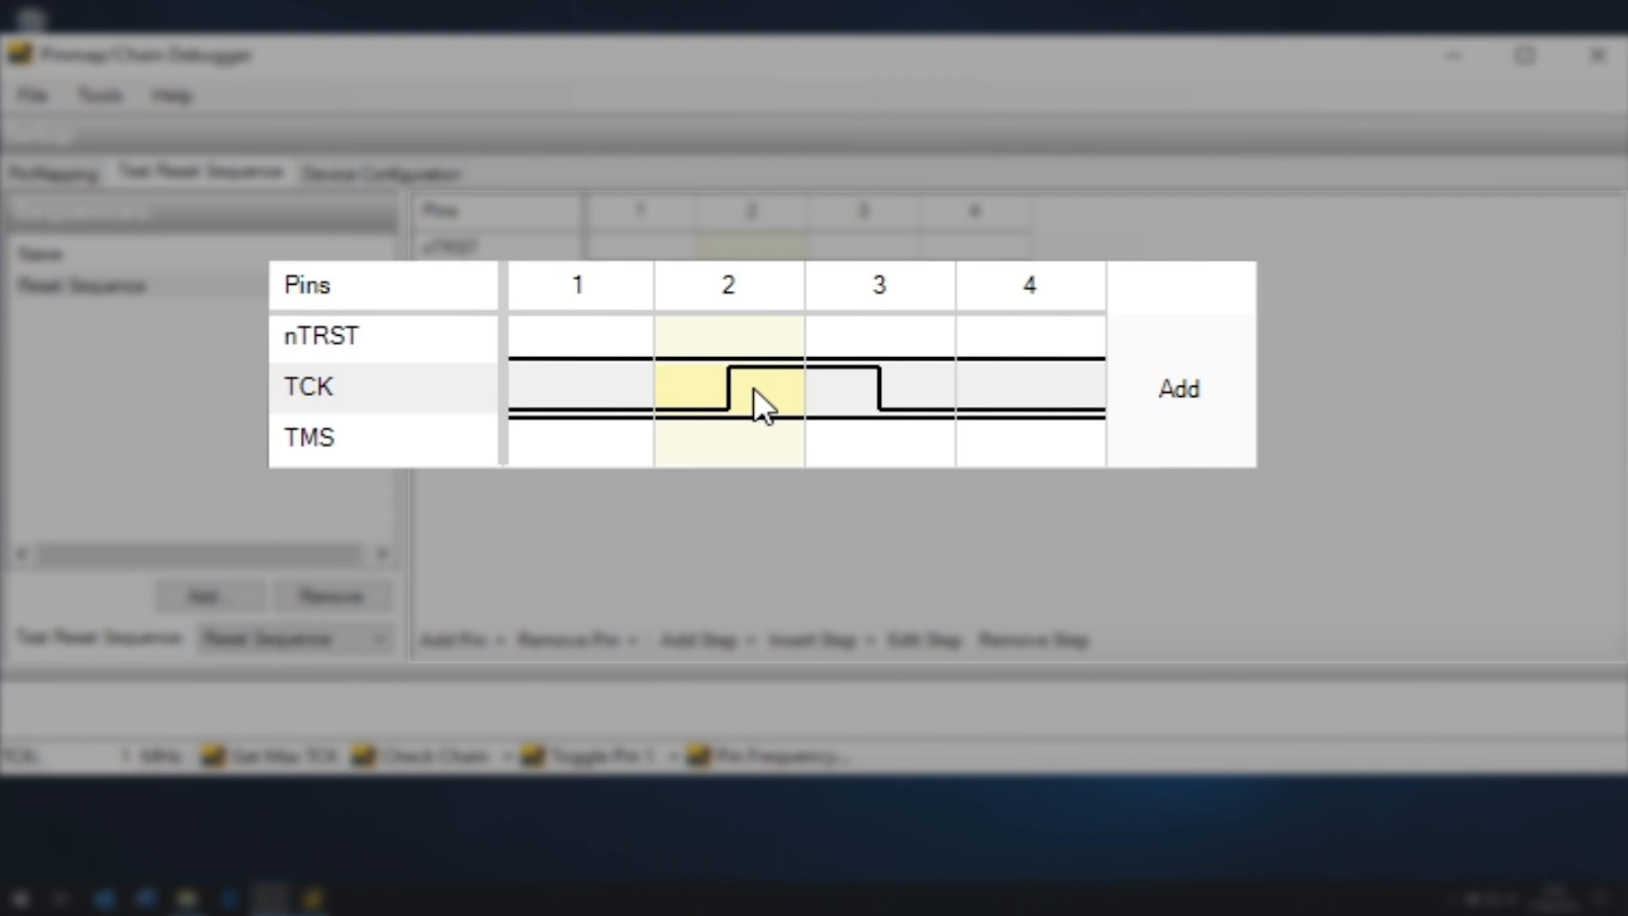
left_click(1001, 340)
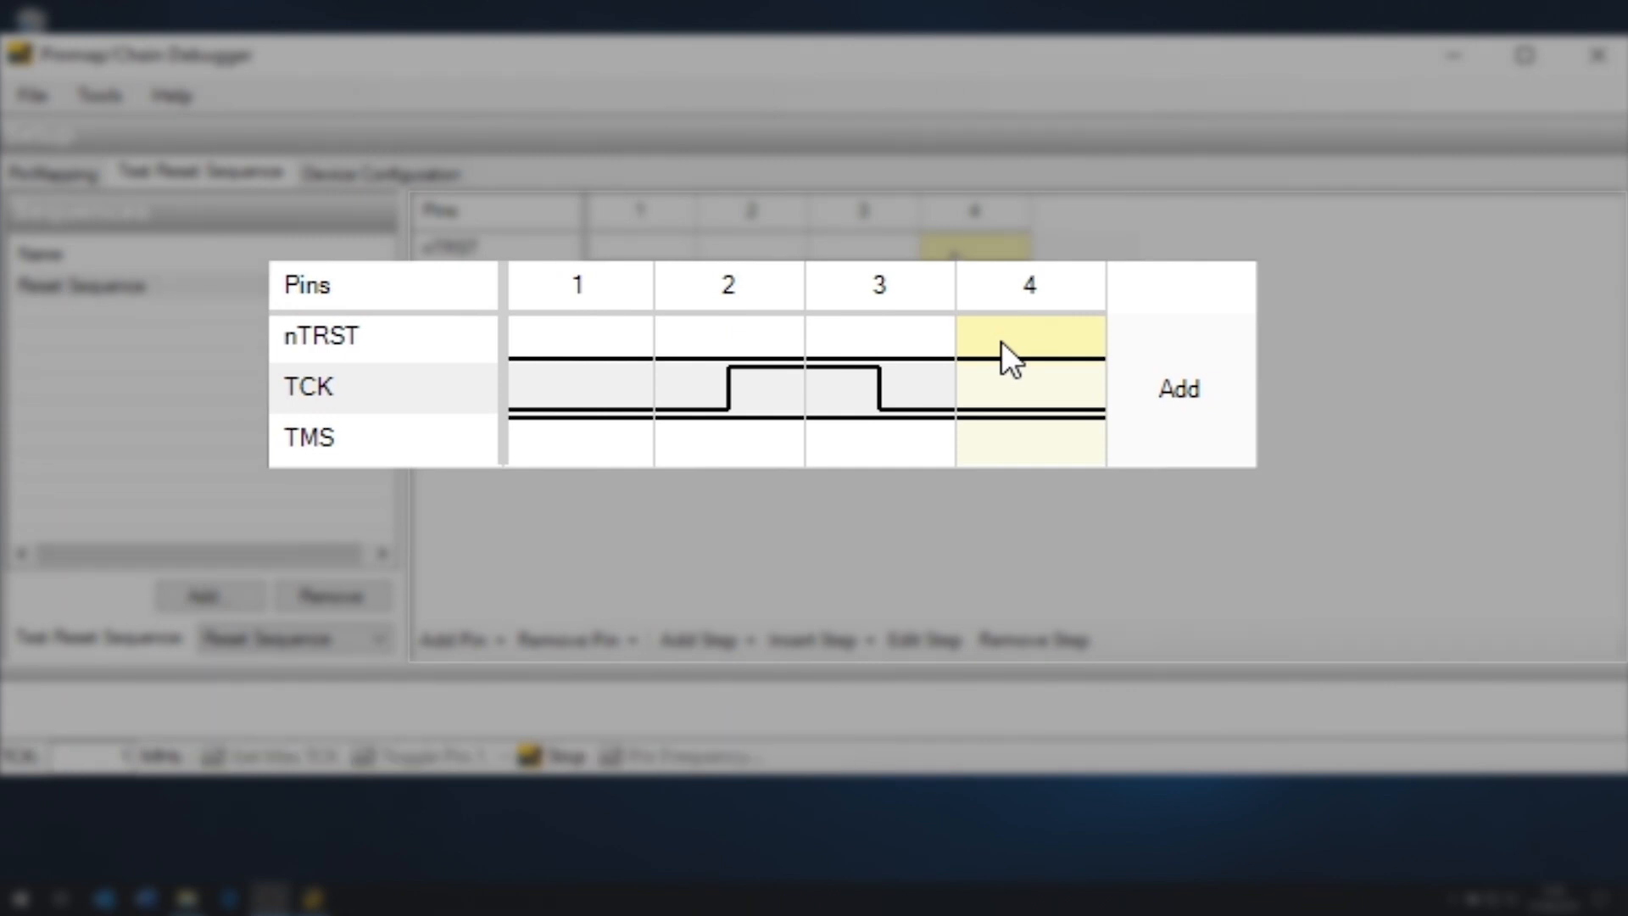
left_click(1000, 341)
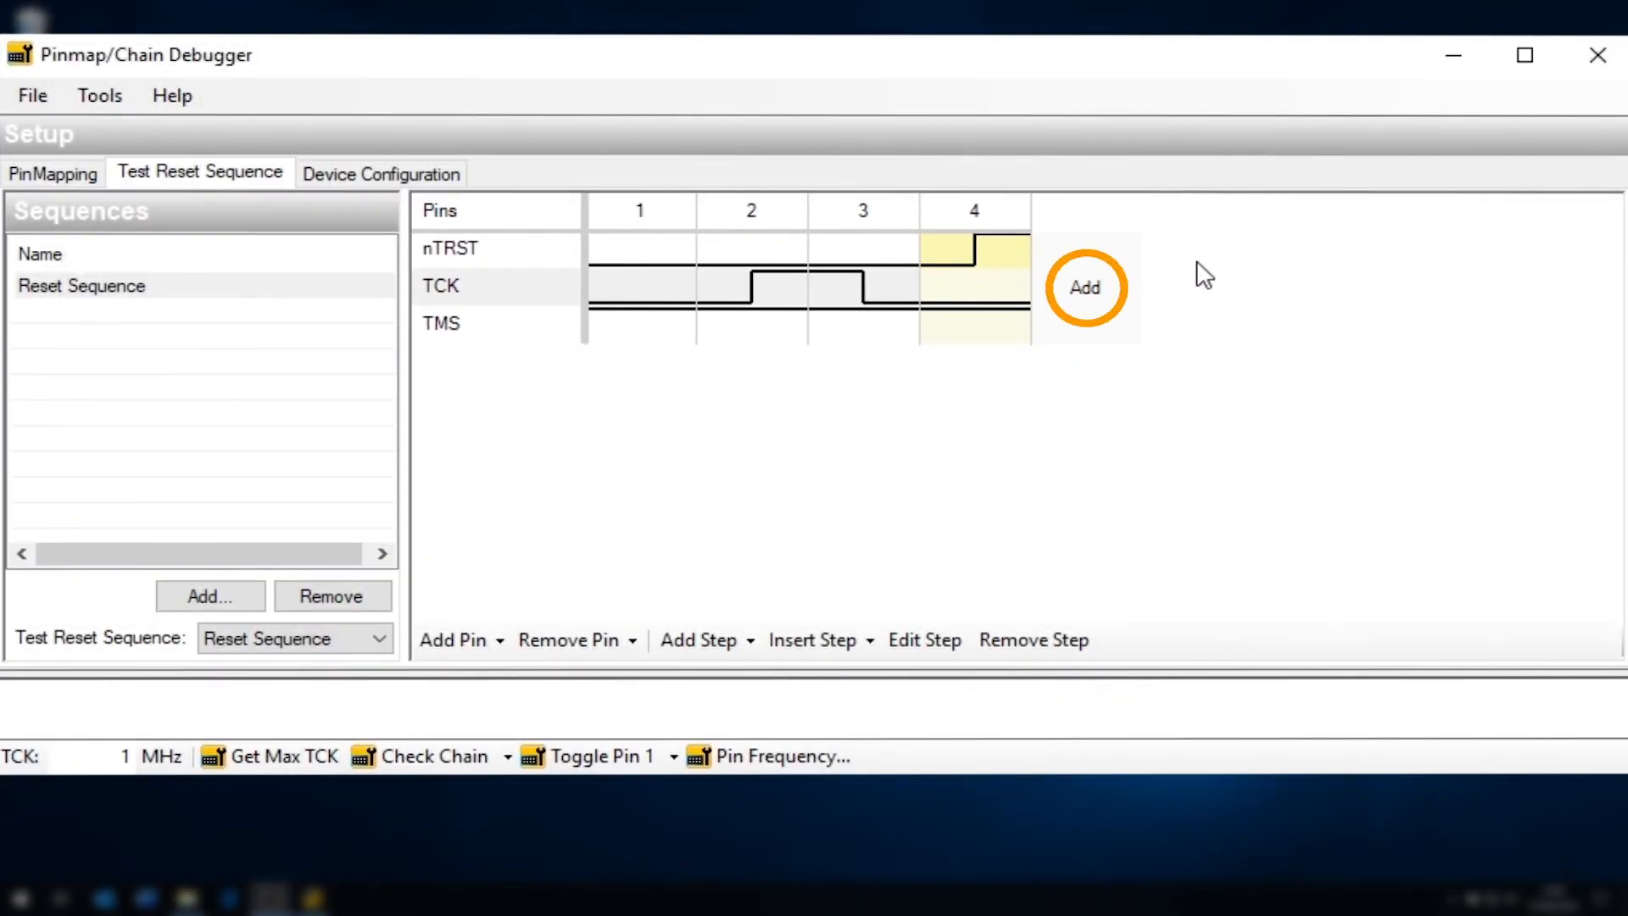
Add steps 5 and 6 to the sequence and set TCK high in step 5
left_click(1109, 309)
left_click(1207, 328)
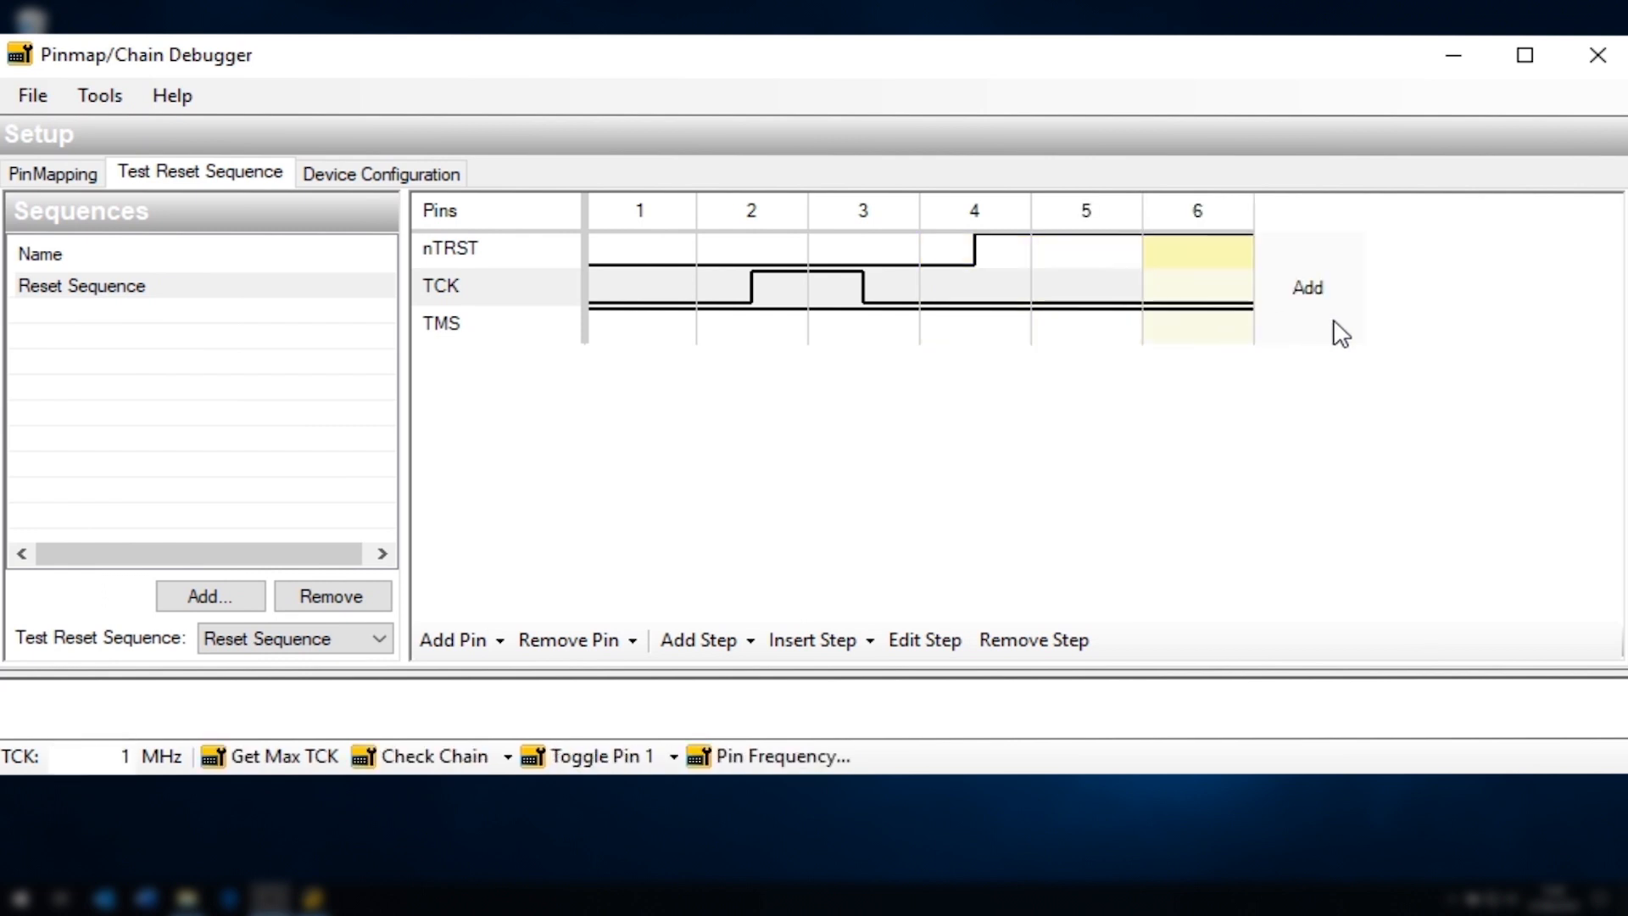
left_click(1078, 292)
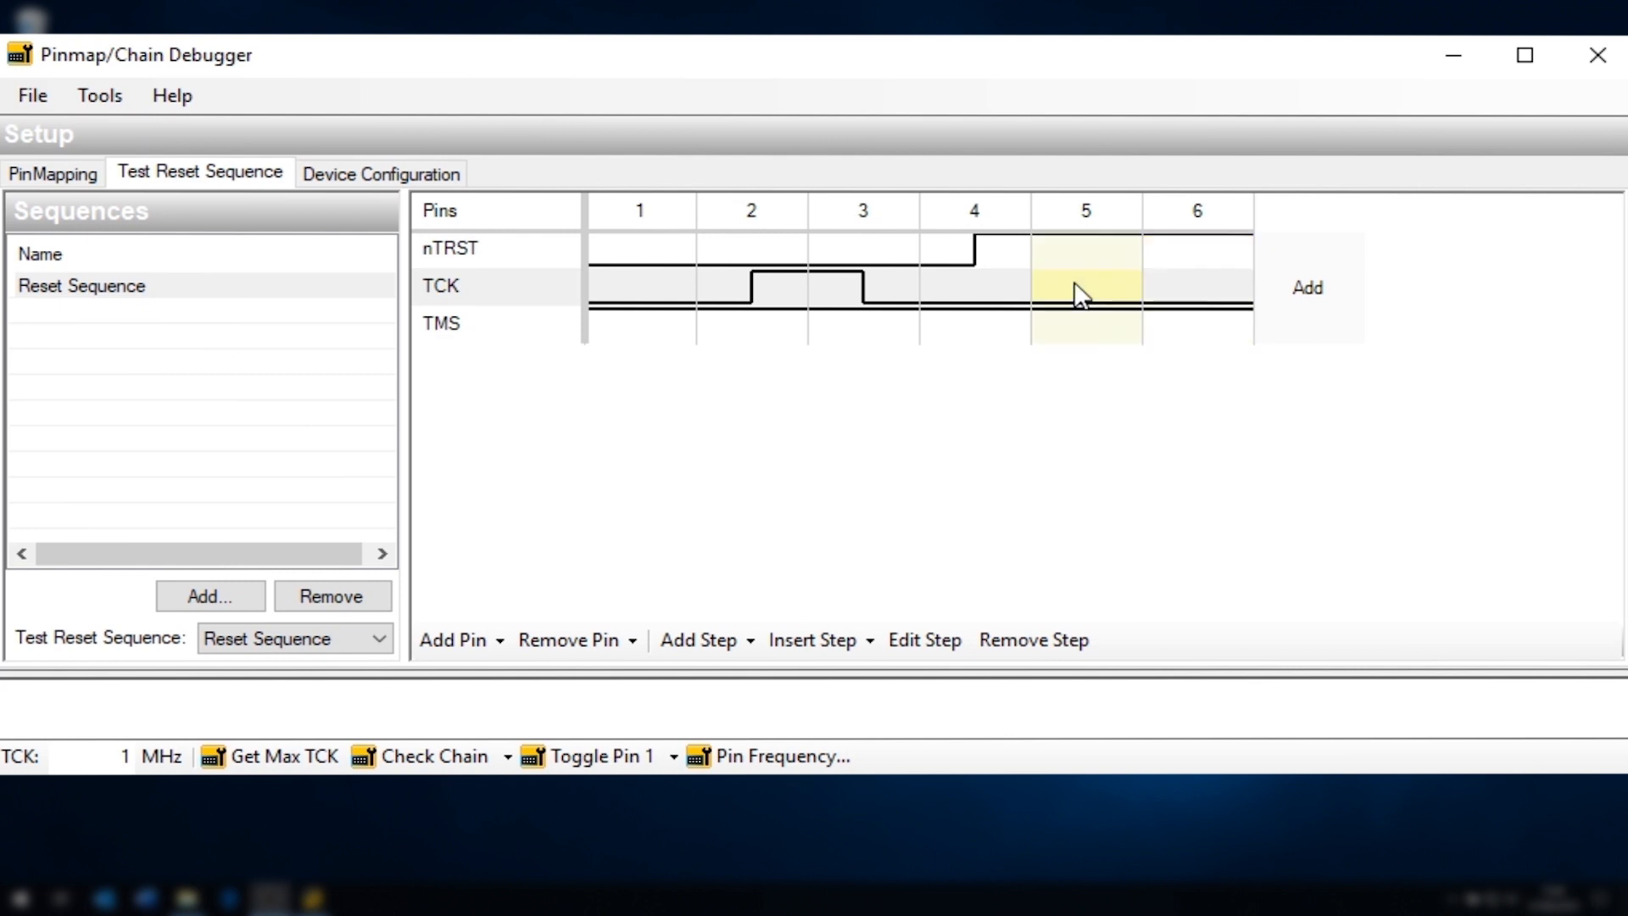
left_click(1079, 293)
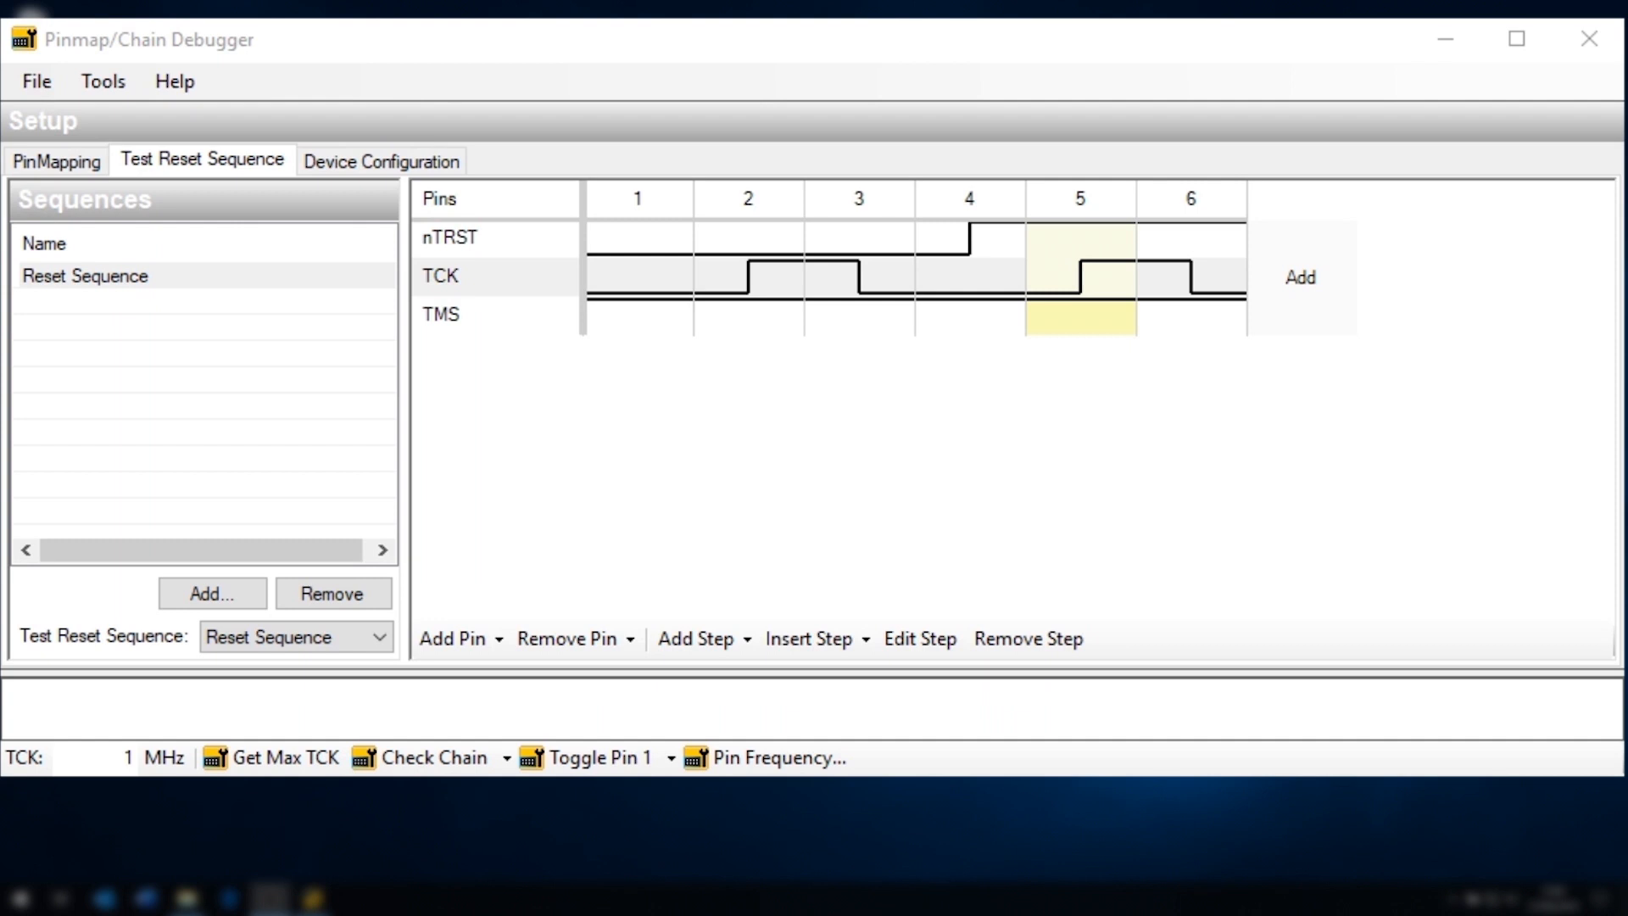
Add a TMS Reset step at the end of the sequence, after step 6
left_click(1191, 329)
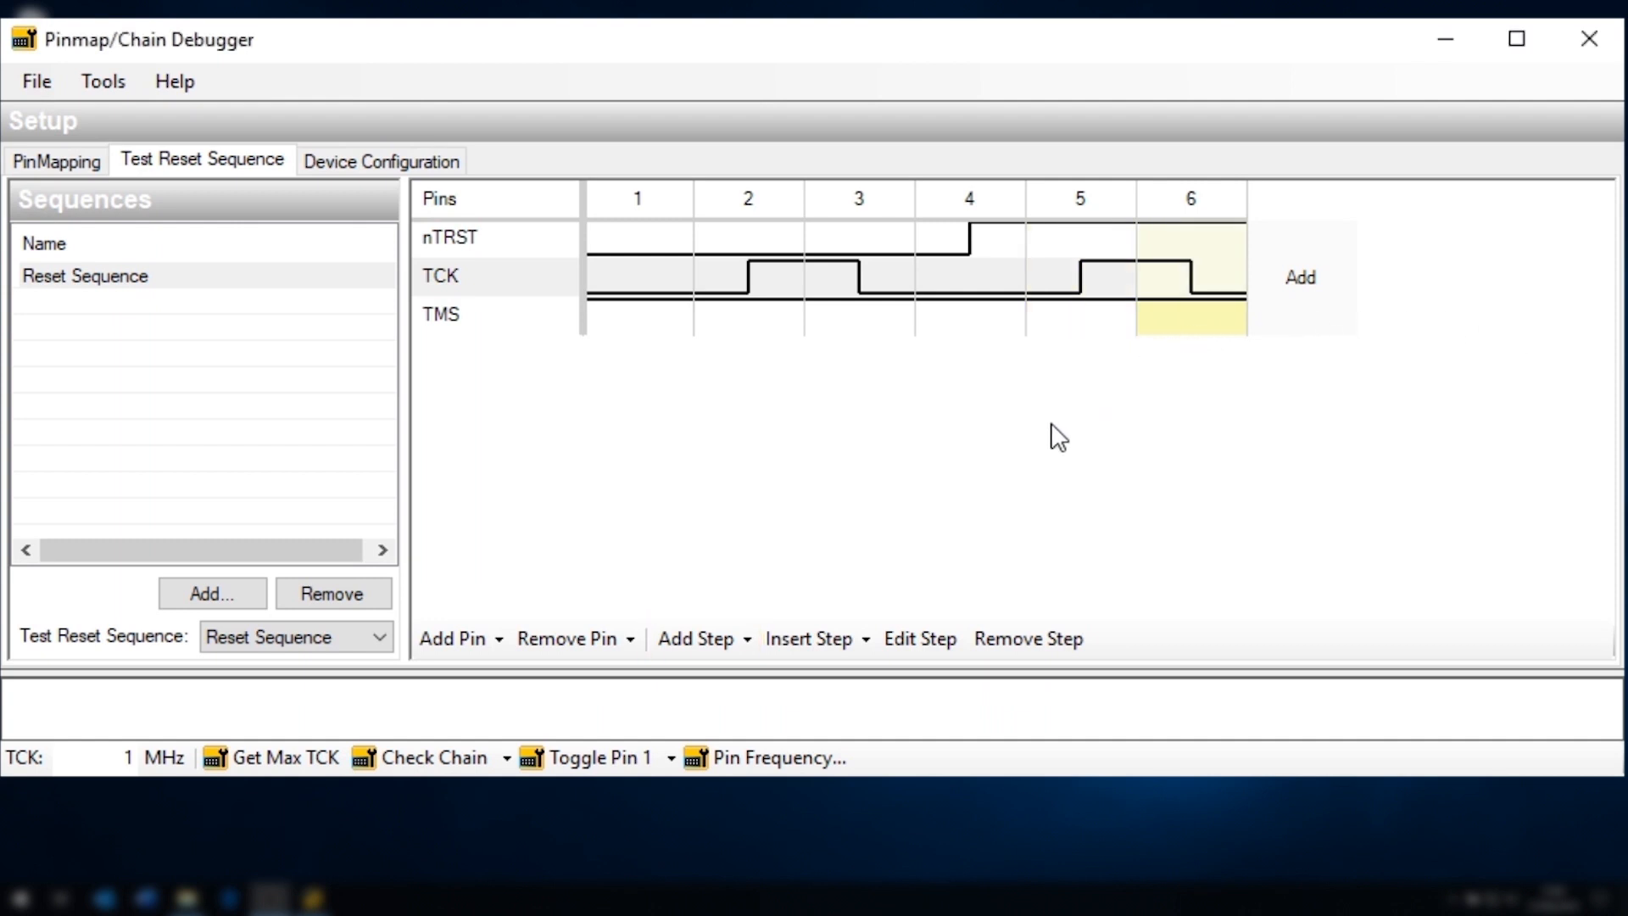
left_click(749, 640)
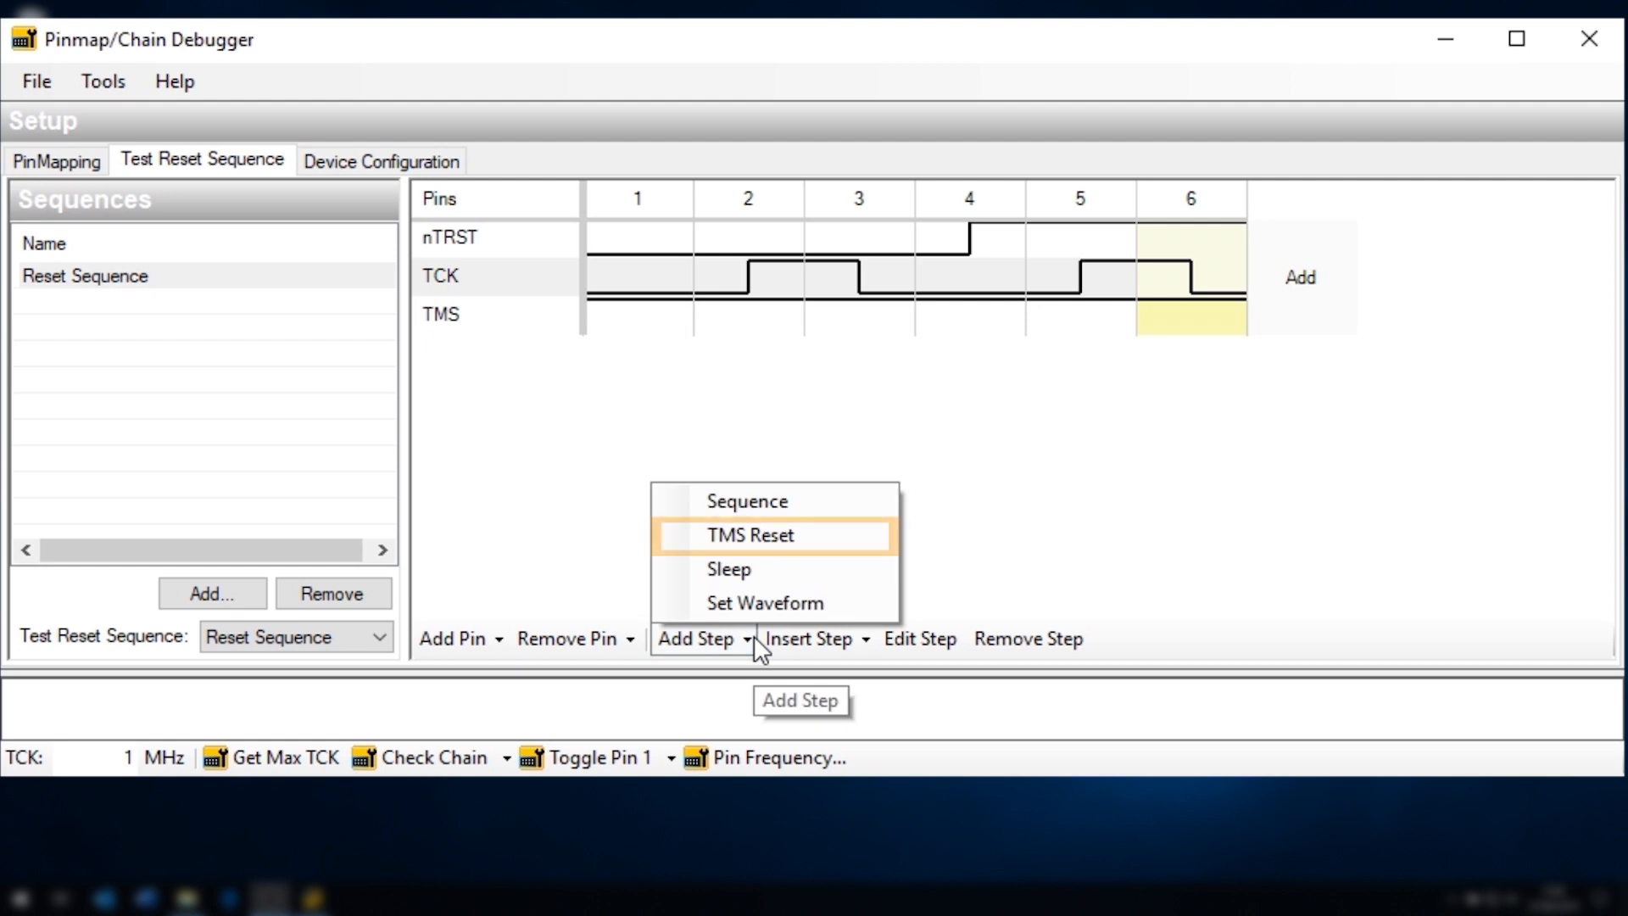
left_click(778, 535)
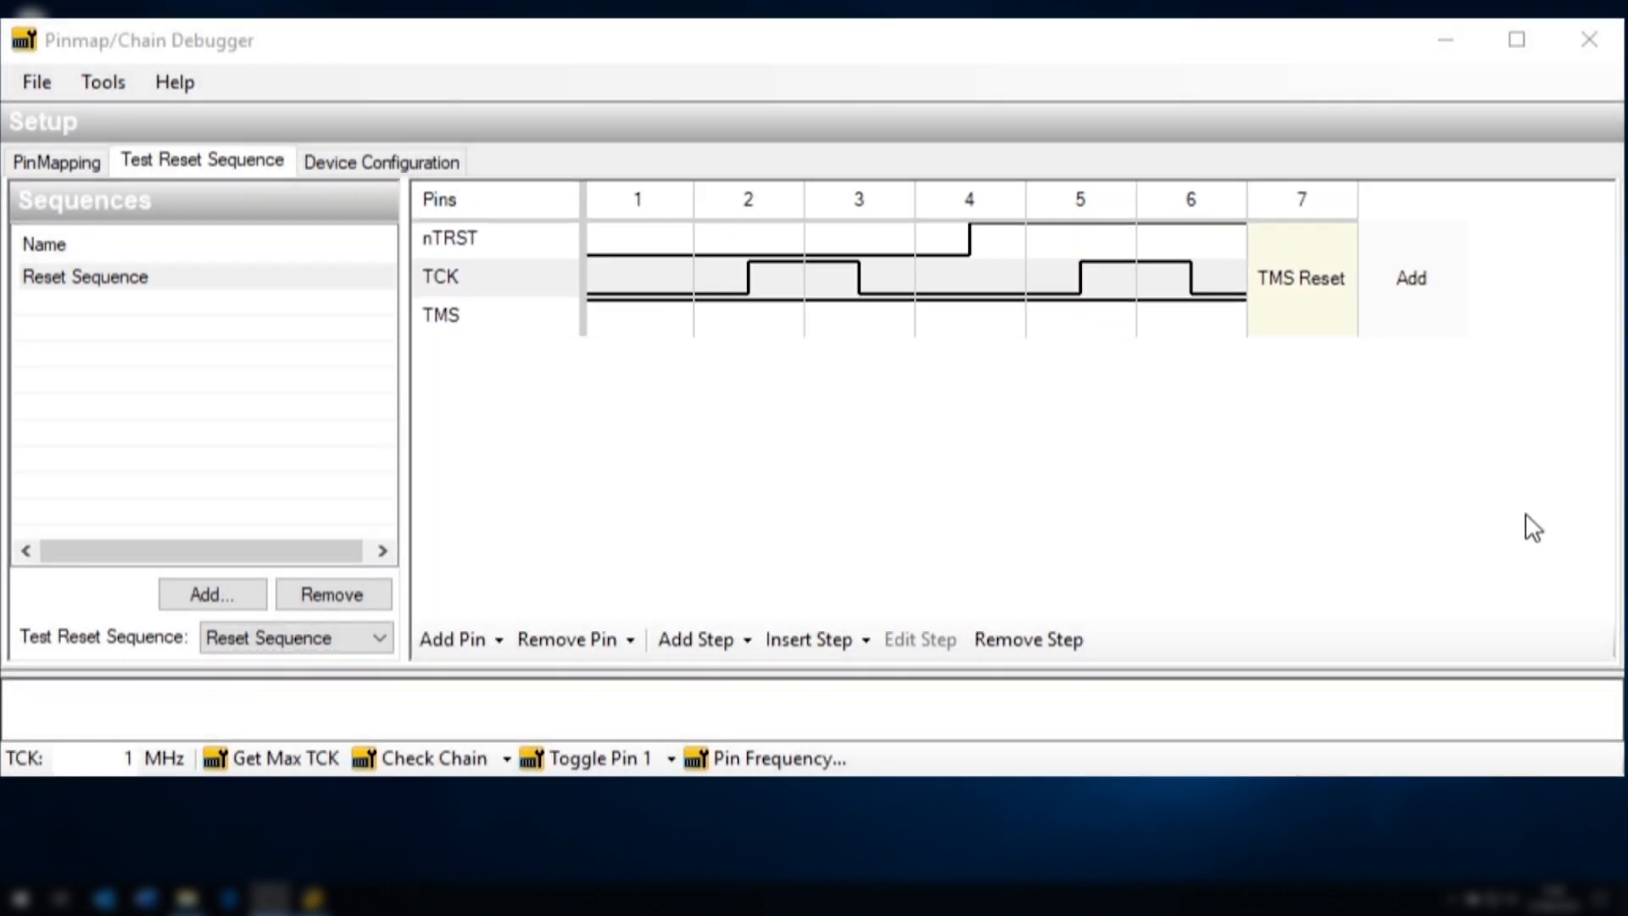
Insert a Sleep step of 100 ms after step 3 of the sequence
left_click(866, 330)
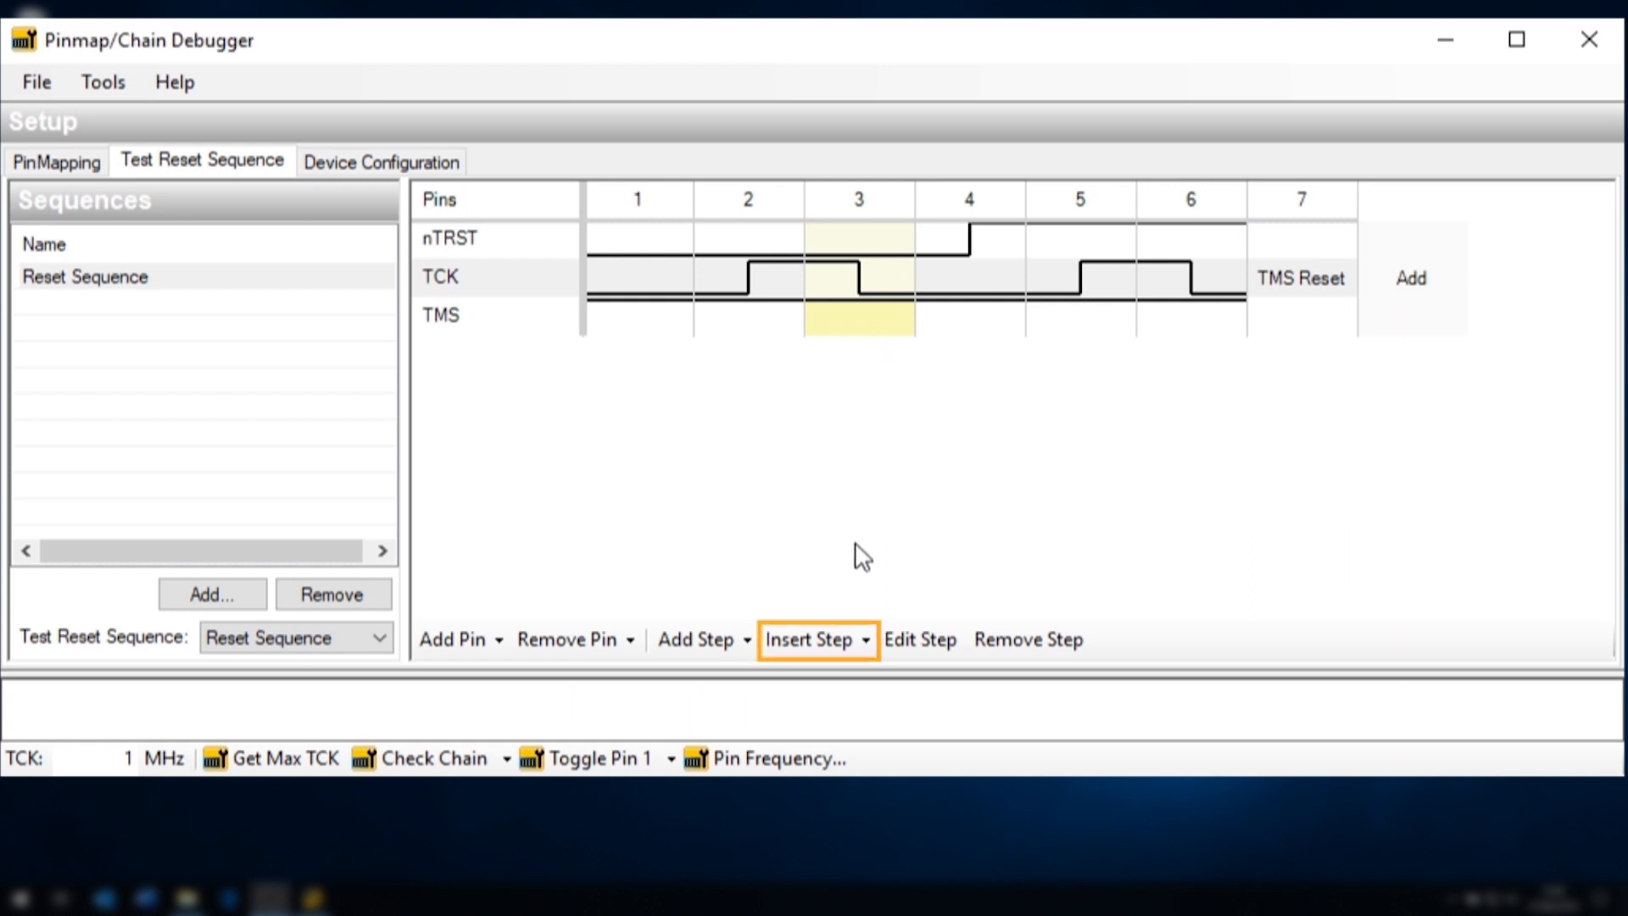
left_click(853, 646)
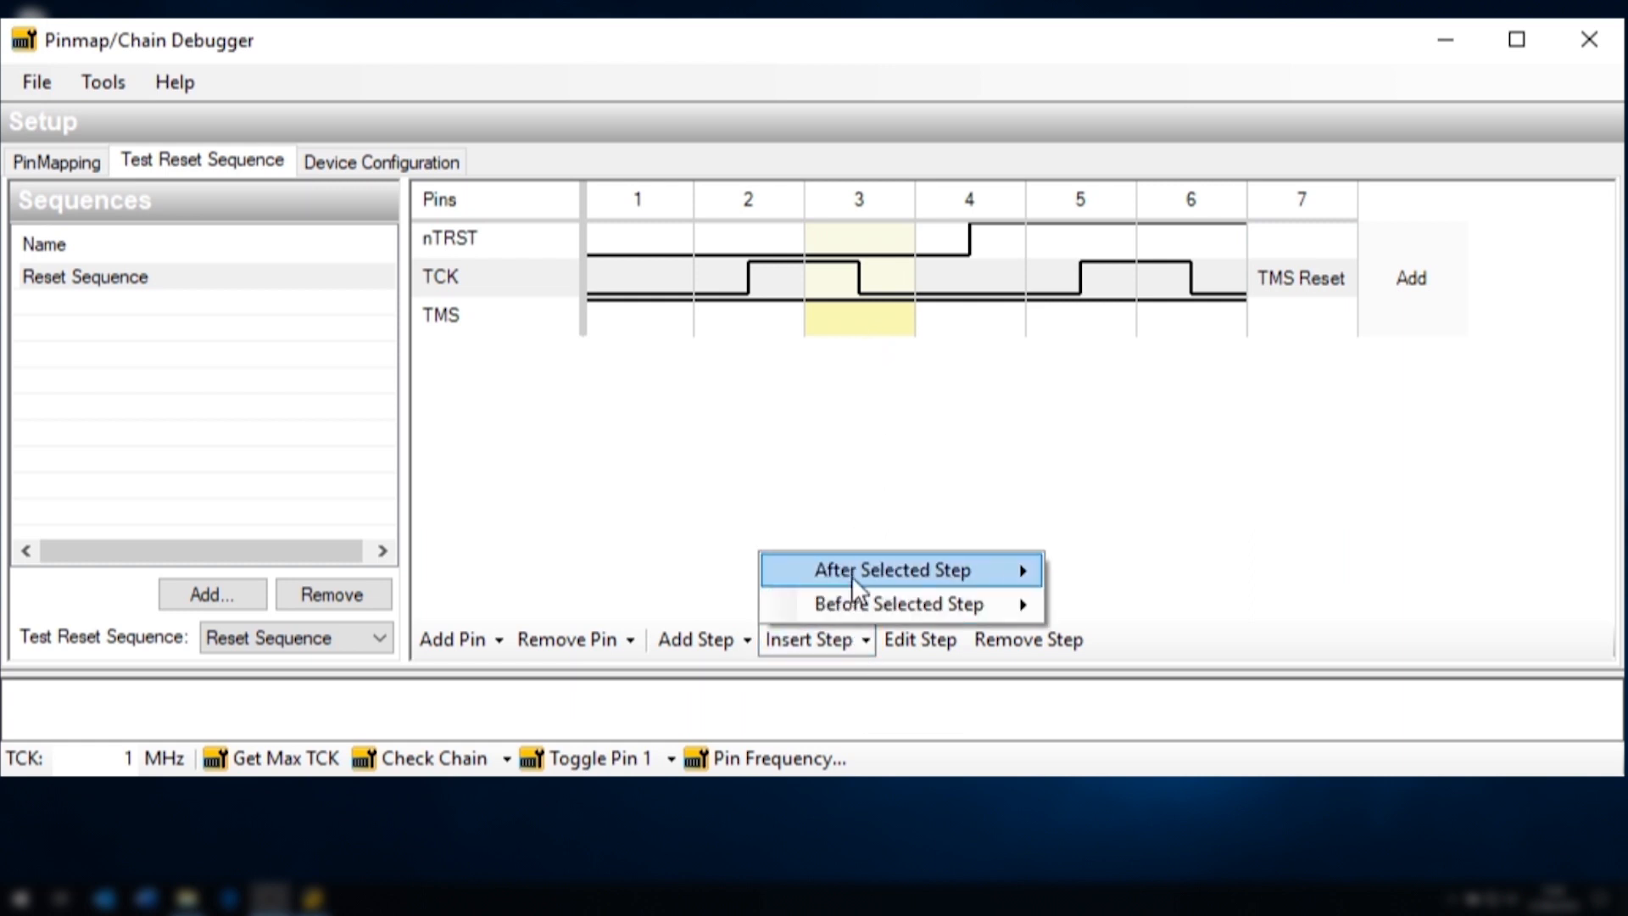
mouse_move(854, 572)
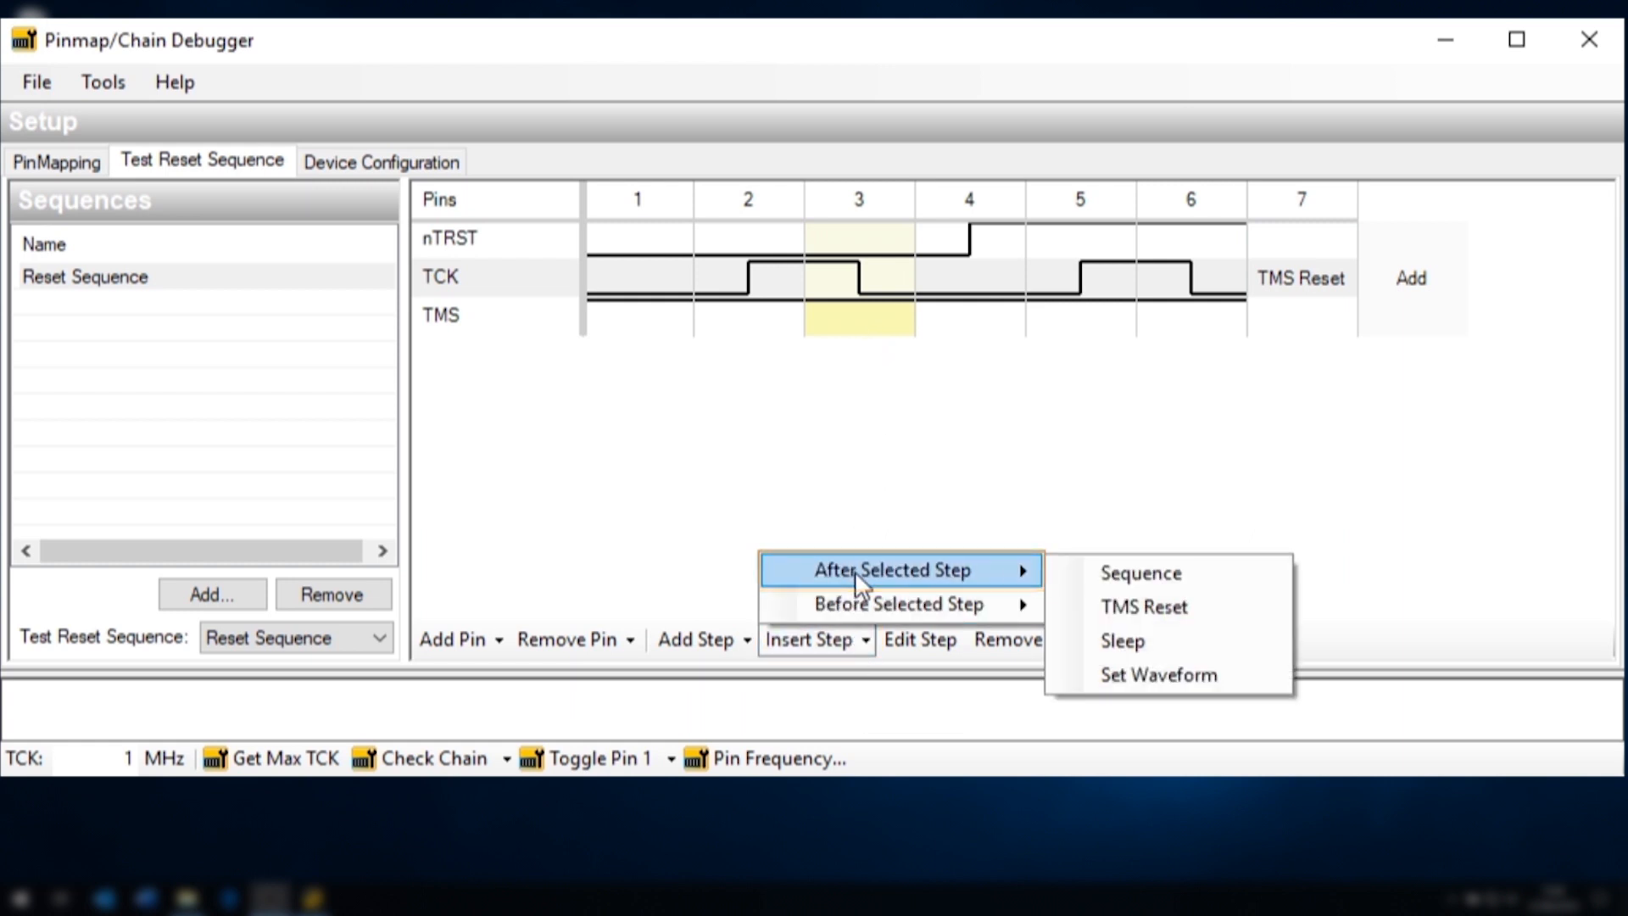
left_click(1192, 646)
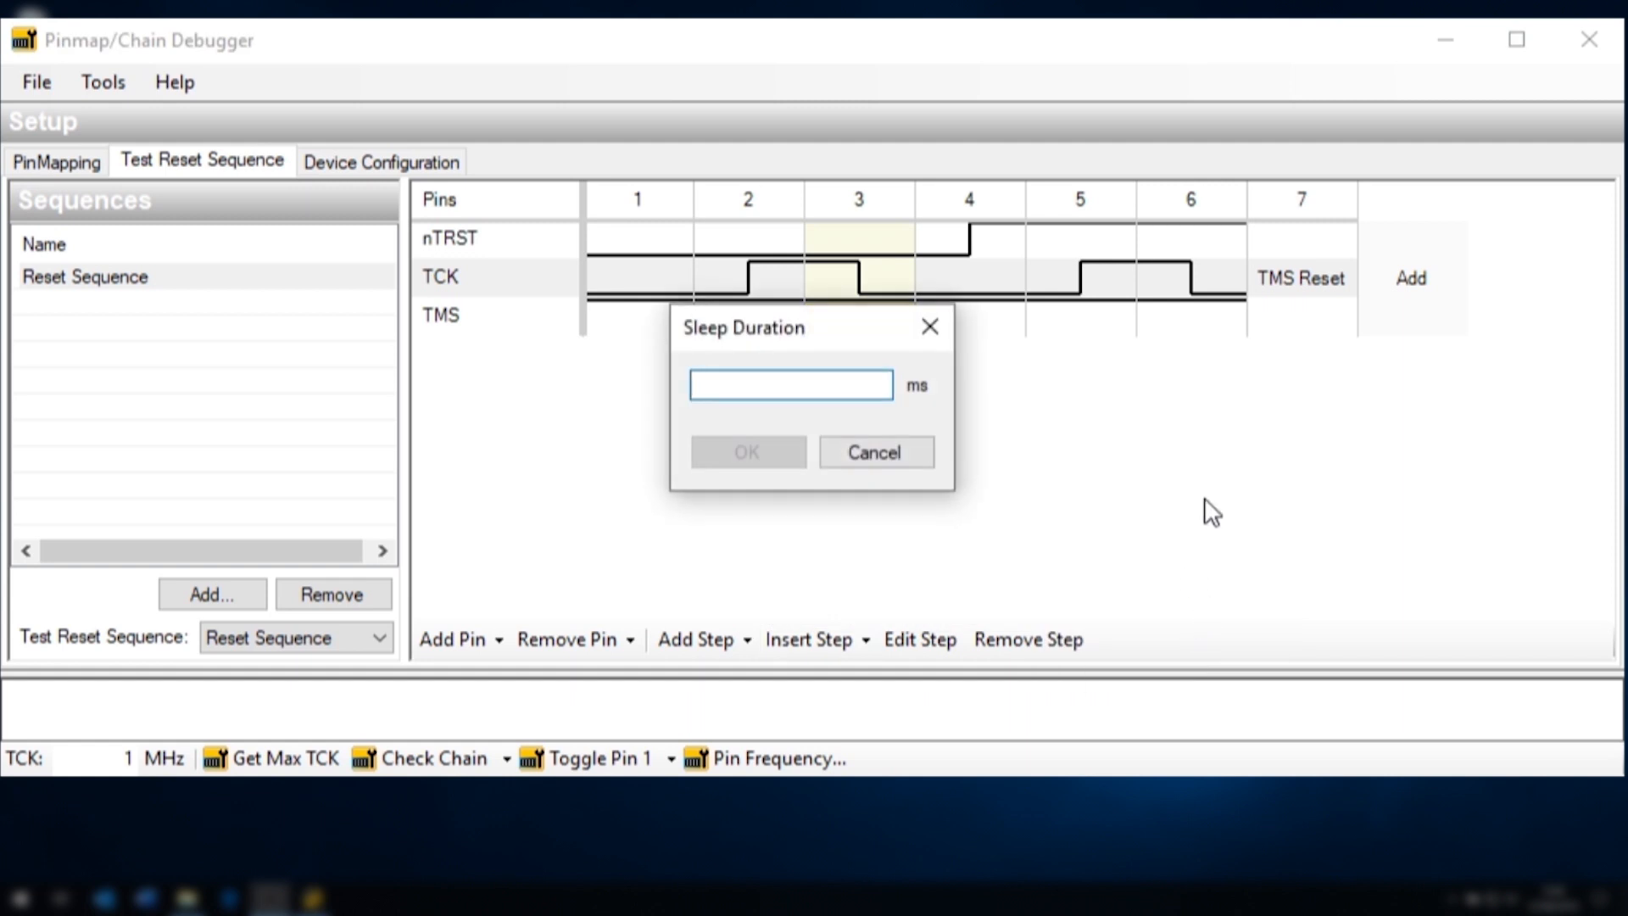
type("100")
key("Return")
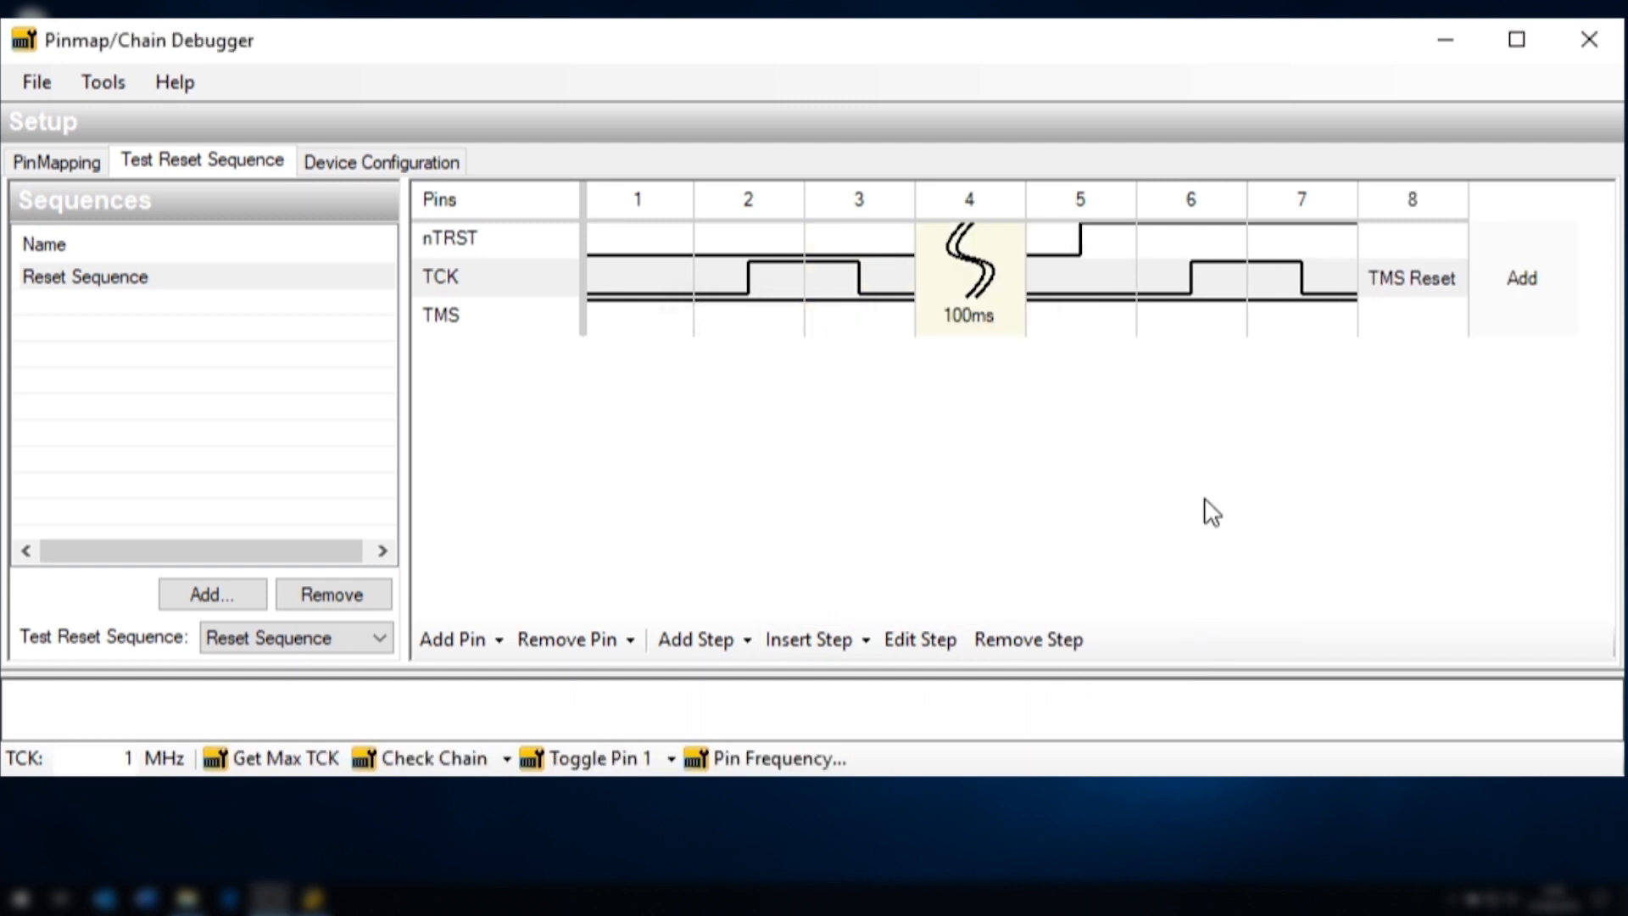